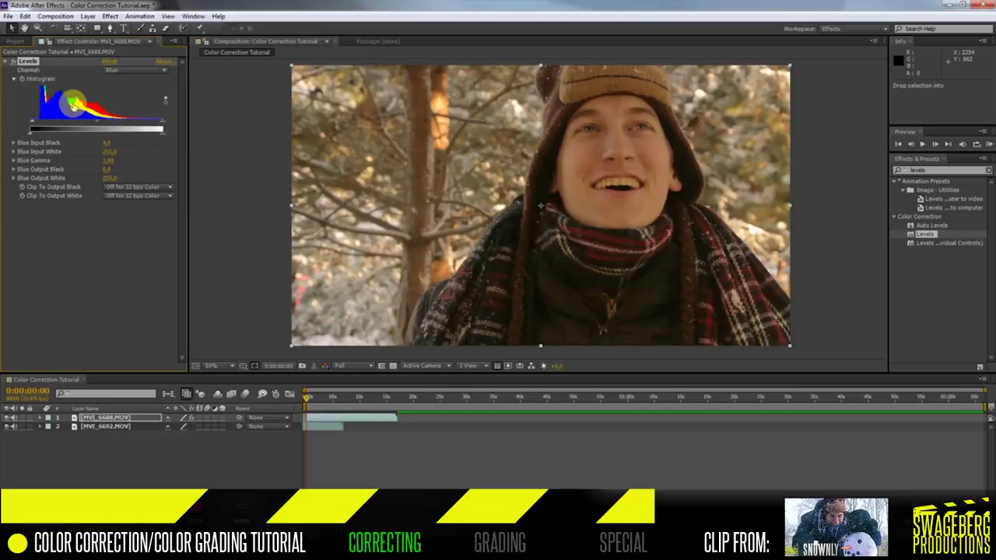
Step: In the MVI_6688.MOV Levels effect, set Green Input Black to 3, Red Input Black to 10 and Red Input White to 240
click(120, 70)
click(127, 100)
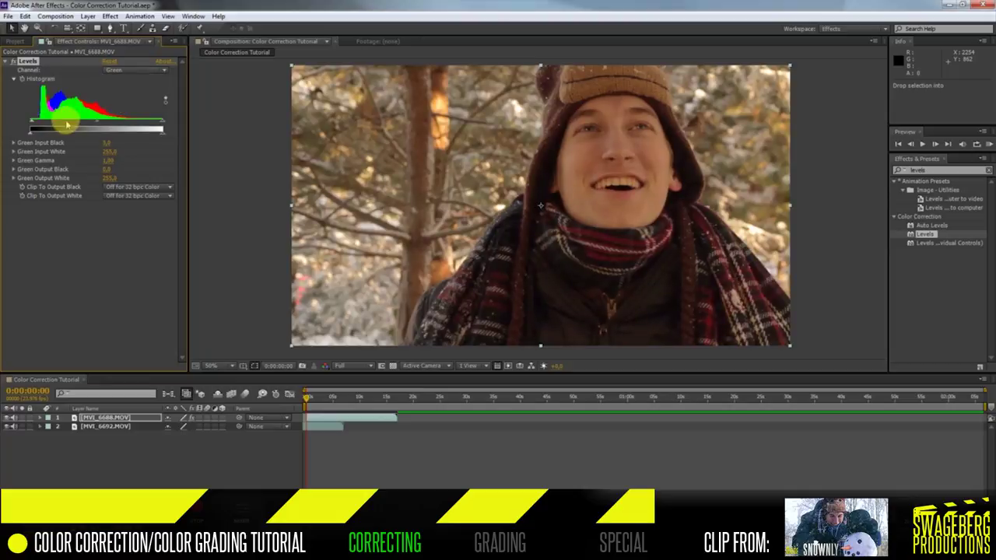
click(205, 104)
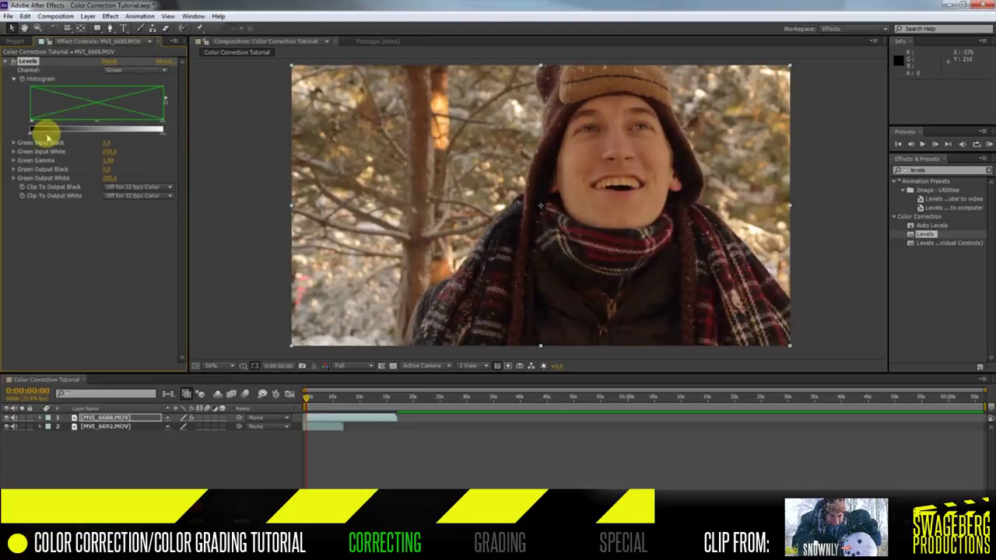
click(134, 70)
click(121, 89)
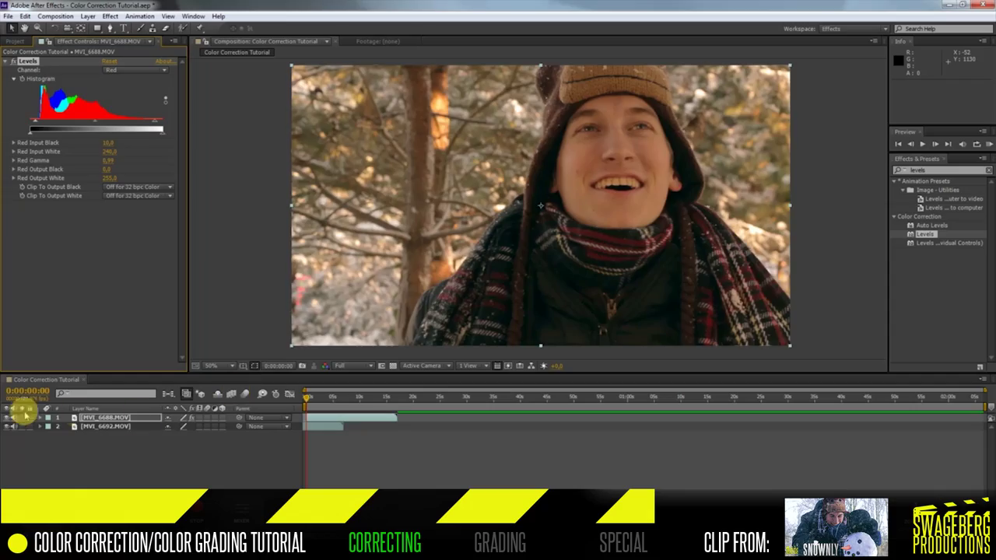
Step: Hide the MVI_6688.MOV layer and apply Levels to MVI_6692.MOV with Input Black 13, a lower Input White and raised Gamma
click(23, 409)
click(122, 424)
drag(918, 236, 185, 187)
drag(34, 124, 37, 124)
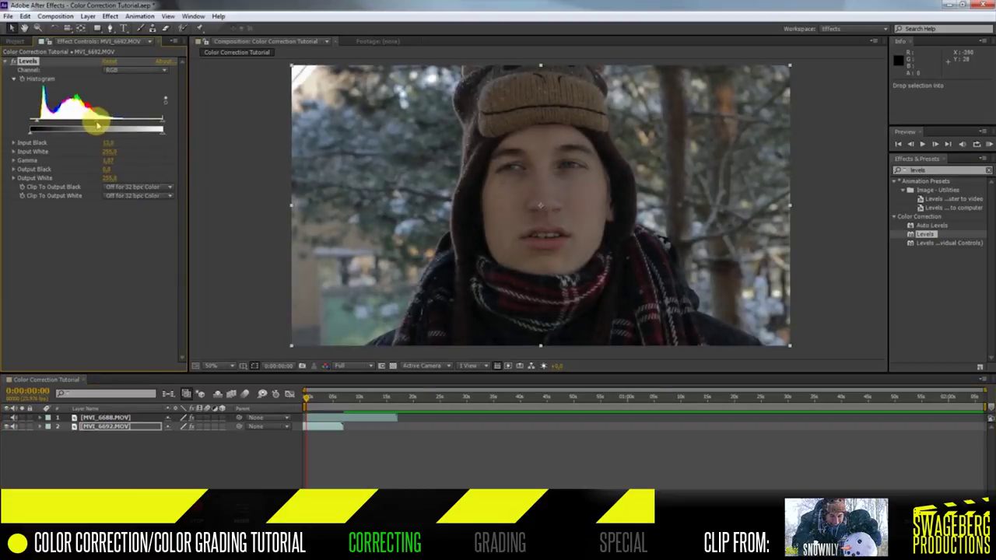
drag(162, 124, 143, 130)
Step: Set Blue Gamma to 0.95, Blue Output Black to 2 and Green Output Black to 1, and raise Green Gamma slightly
click(132, 72)
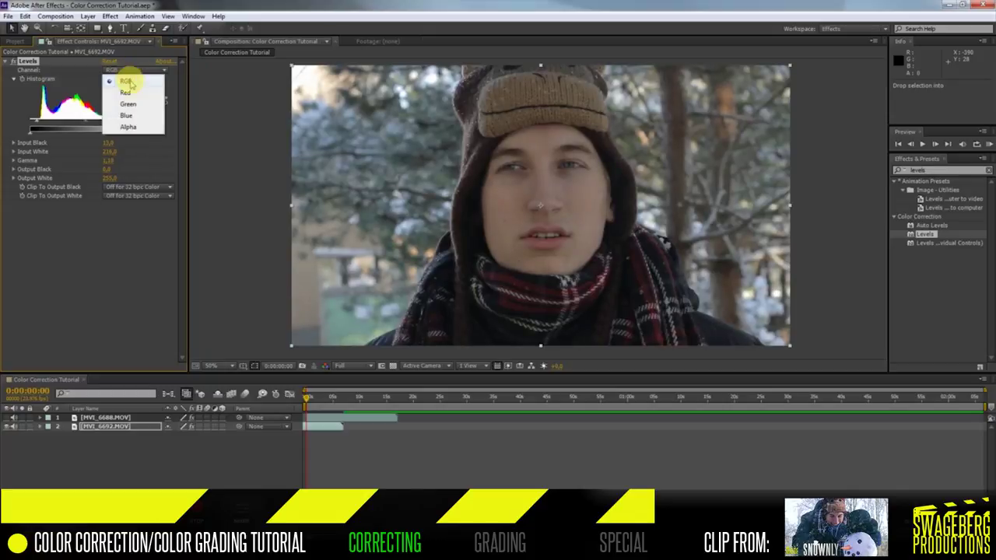
click(129, 115)
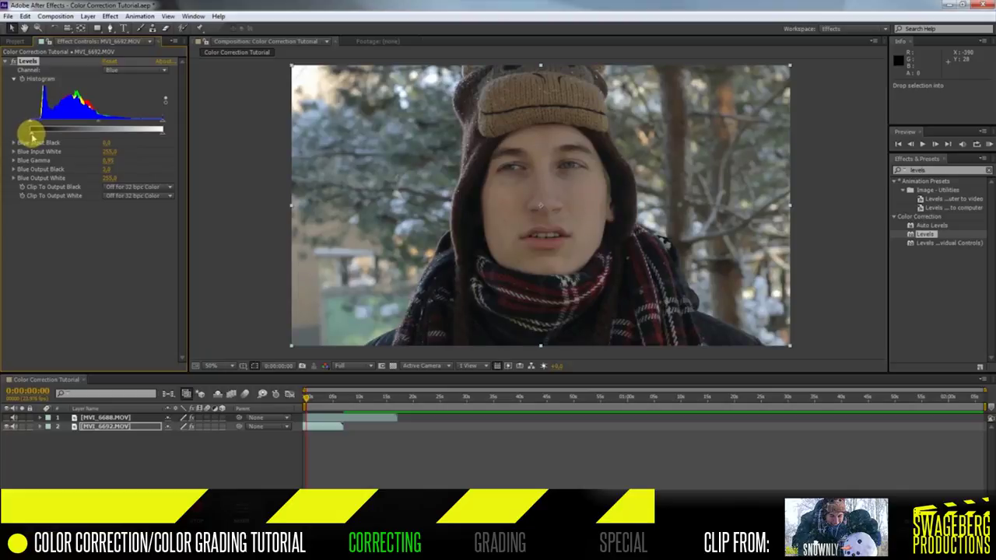
click(133, 70)
click(130, 98)
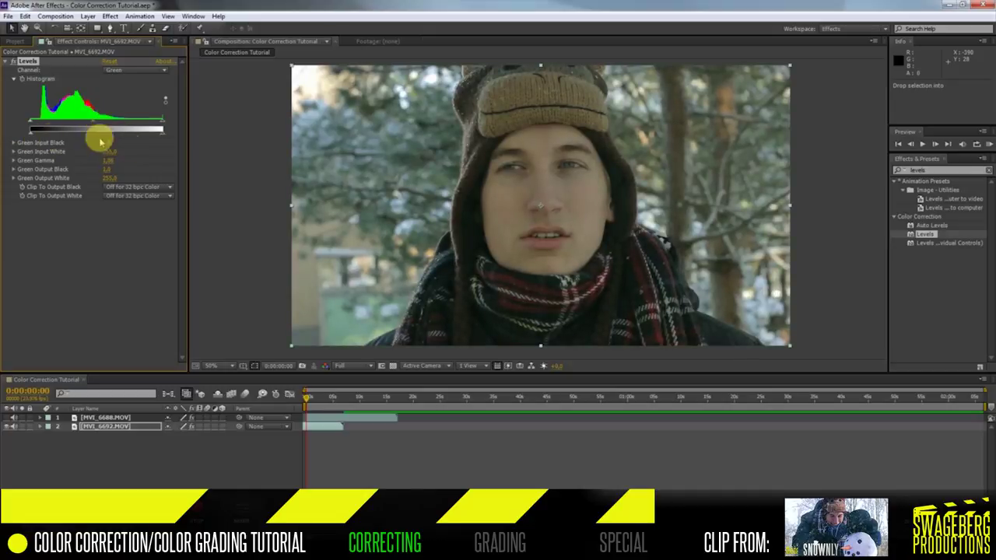
Step: Set Red Input Black to 14, raise the Red Gamma and lower the Red Input White to warm the MVI_6692.MOV clip
click(124, 69)
click(126, 92)
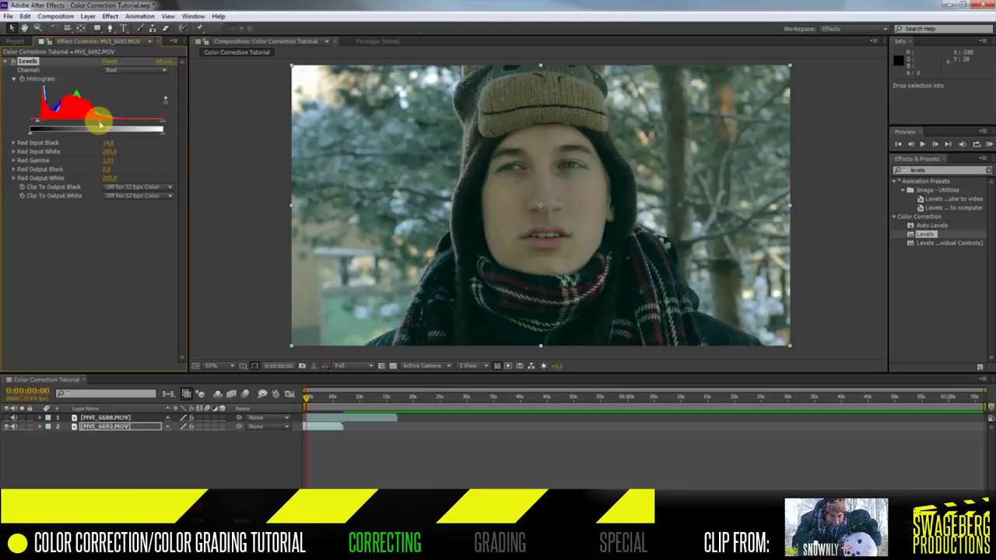
drag(96, 119, 165, 123)
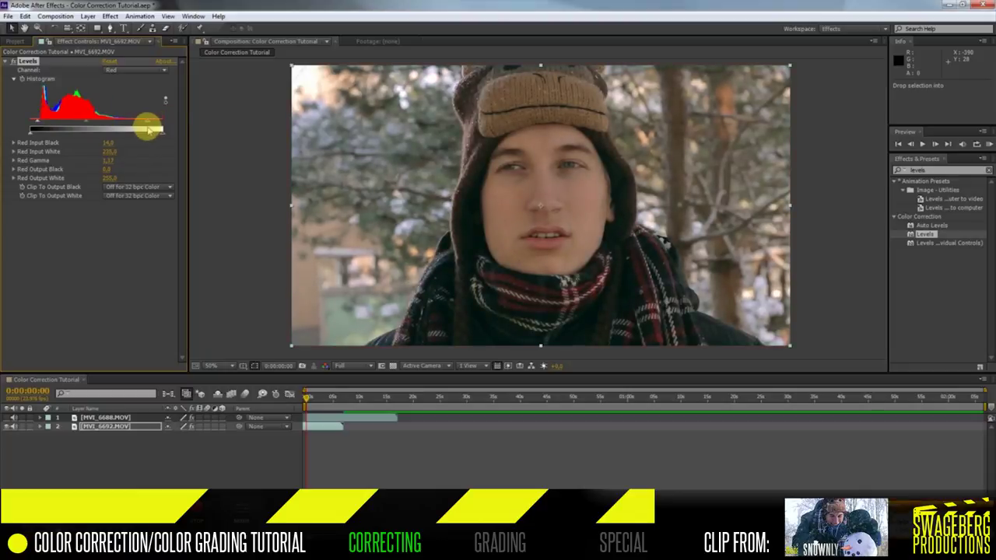
Step: Show and hide the MVI_6688.MOV layer repeatedly to compare its colors with MVI_6692.MOV
click(7, 416)
click(8, 417)
click(8, 417)
click(8, 417)
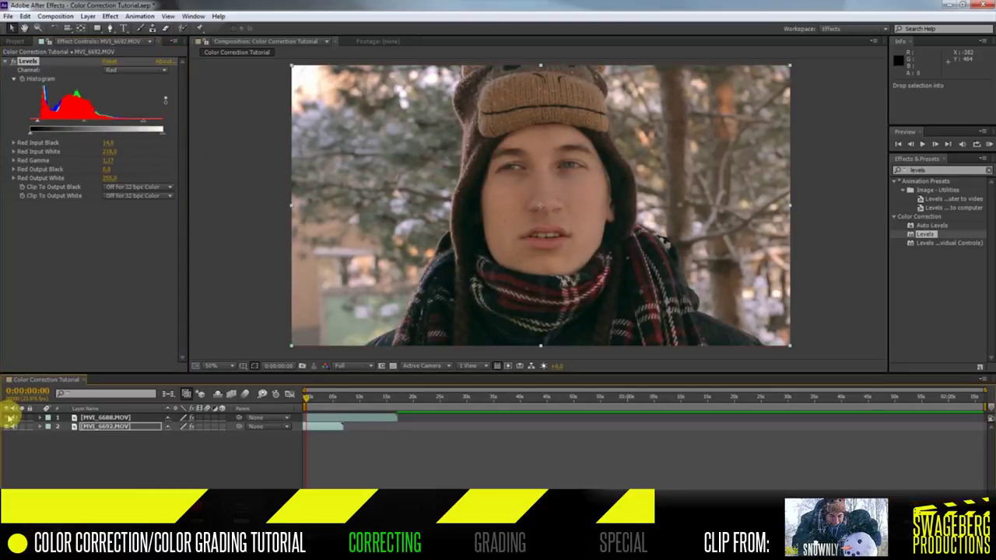
Step: Apply Colorista II to MVI_6692.MOV and shift the Primary 3-Way midtones toward orange
double_click(928, 170)
text(colorista)
drag(930, 191, 129, 284)
drag(187, 249, 277, 249)
drag(252, 373, 251, 383)
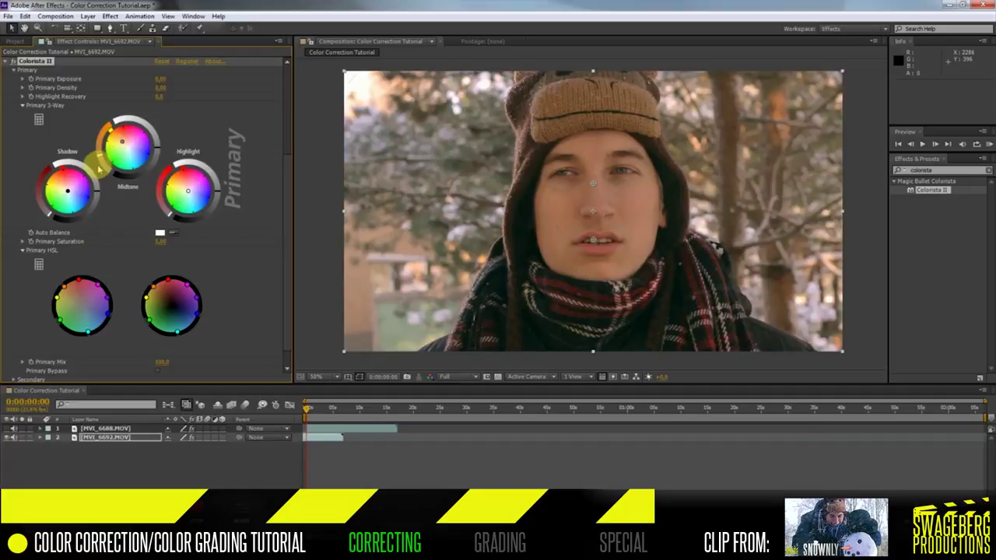
Step: Toggle MVI_6688.MOV's visibility to check how well the midtone correction matches the two clips
click(10, 429)
click(10, 428)
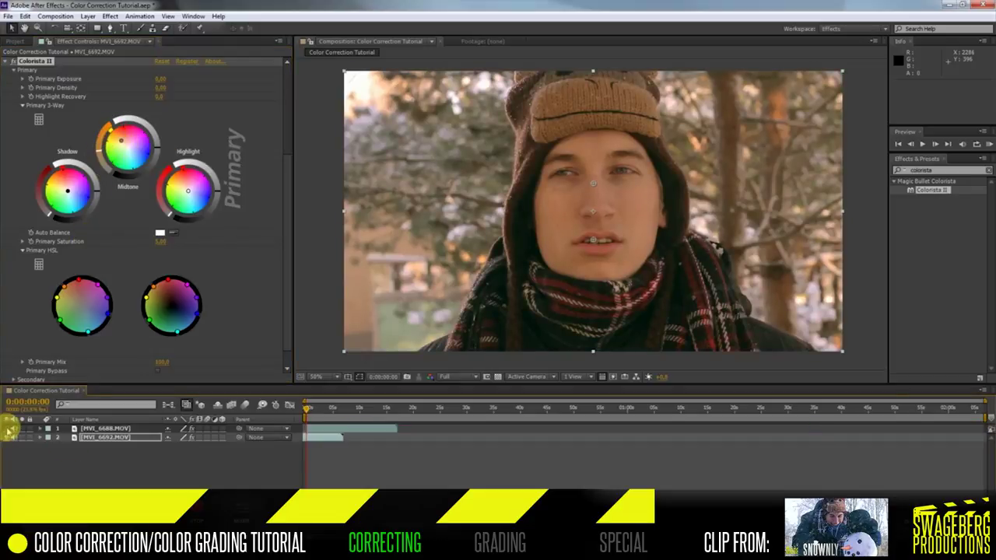
click(11, 428)
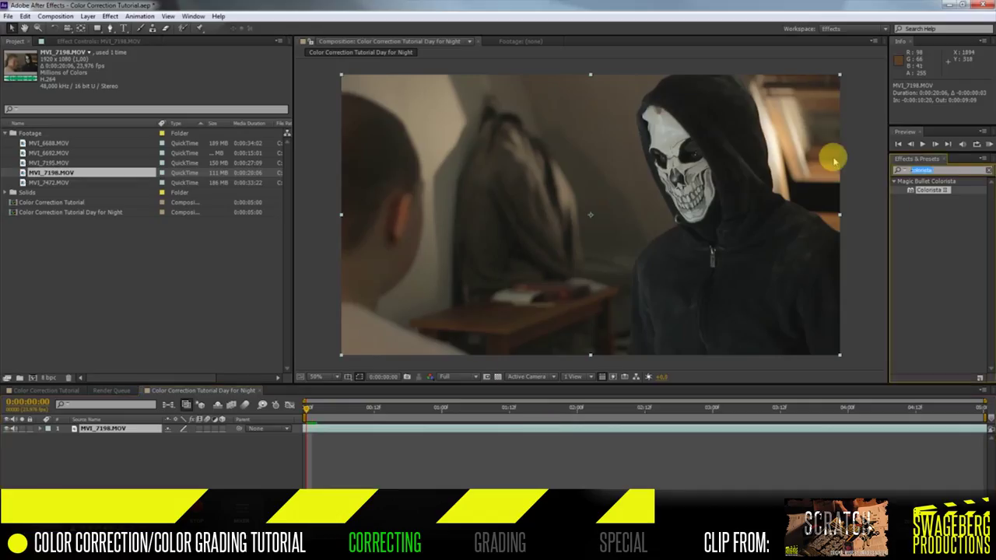
Step: Apply Levels to MVI_7198.MOV and darken it with Input Black 13, Input White 221, Gamma 0.82 and Output White about 82
drag(926, 236, 145, 431)
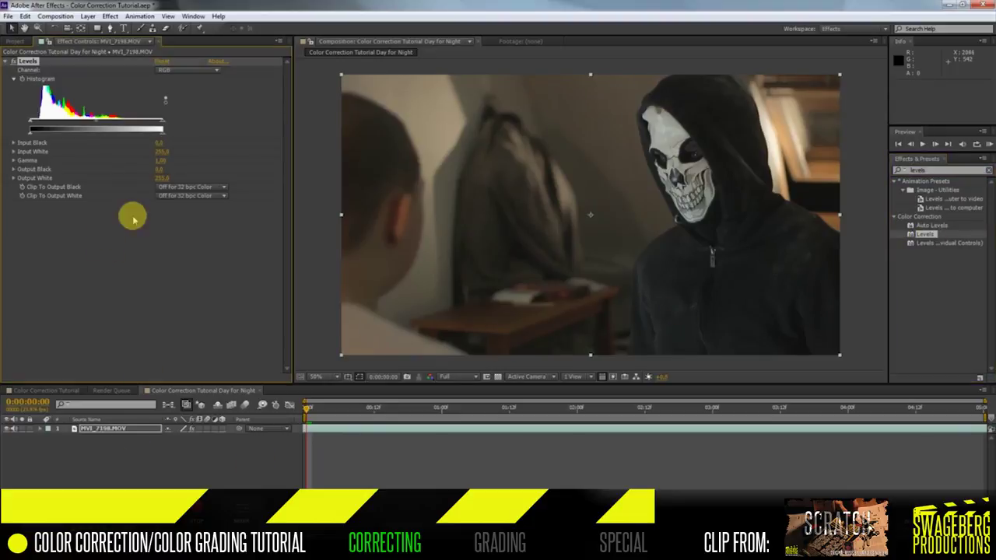
drag(31, 122, 37, 121)
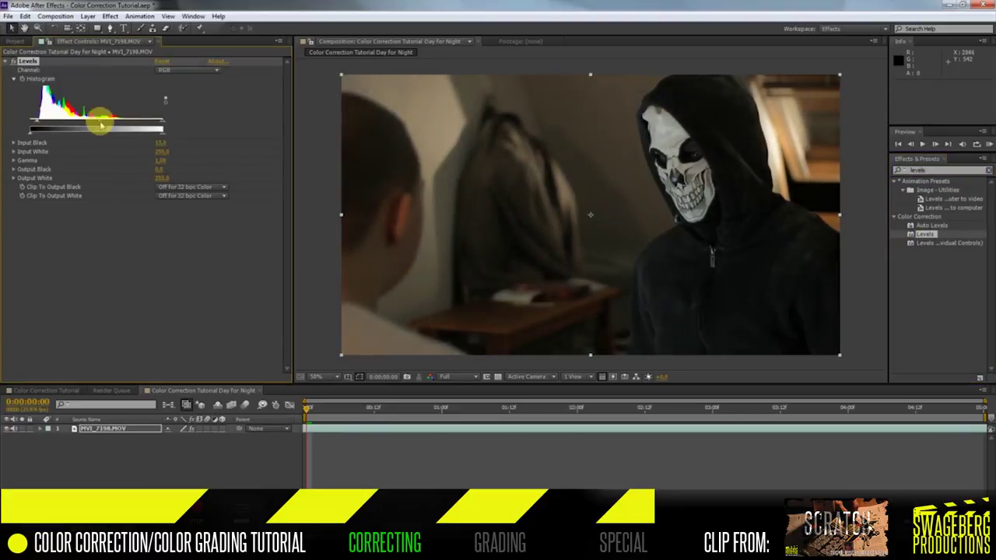
drag(101, 124, 155, 124)
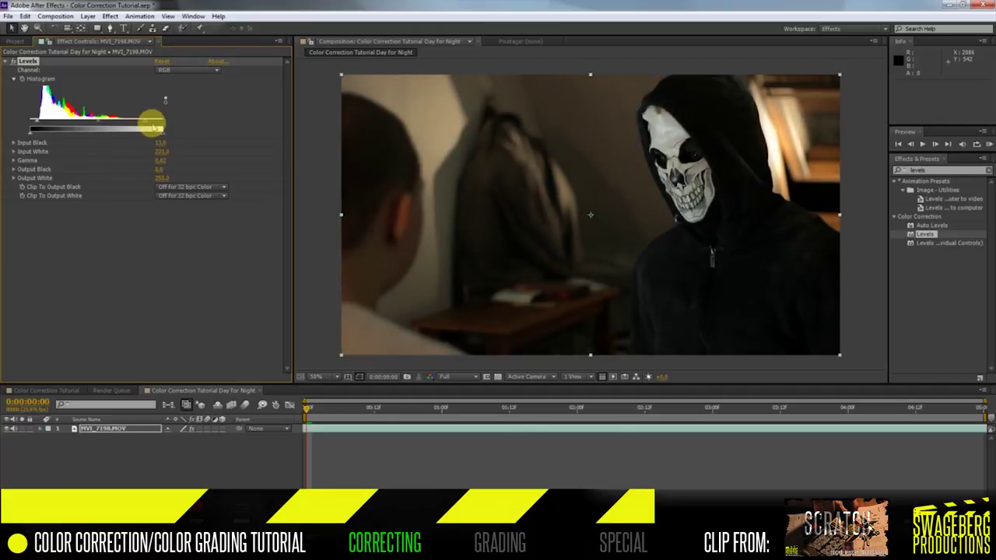
drag(160, 178, 78, 154)
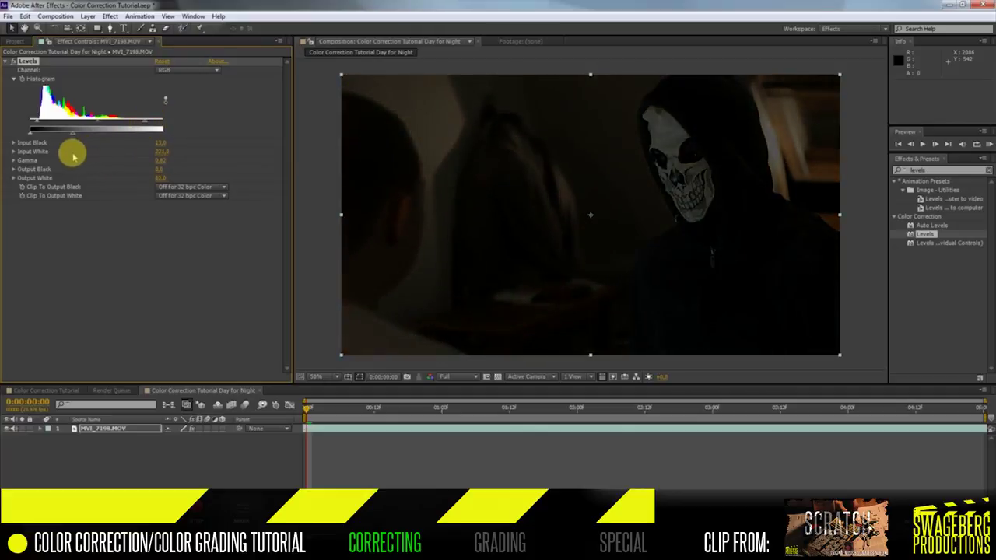
Step: On the red channel of MVI_7198.MOV's Levels, set Input Black to 6 and fine-tune the Gamma
click(186, 70)
click(173, 91)
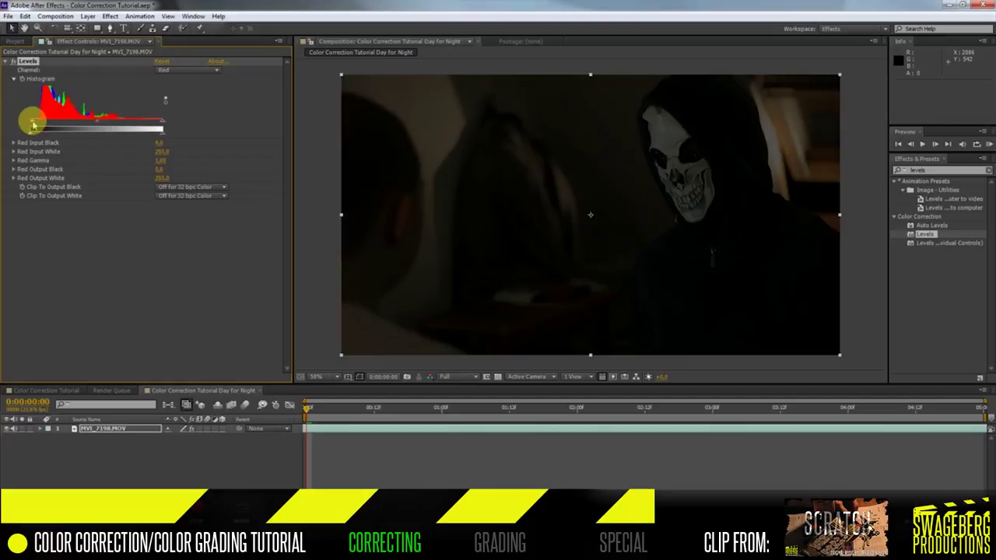
drag(33, 125, 34, 124)
drag(98, 123, 97, 123)
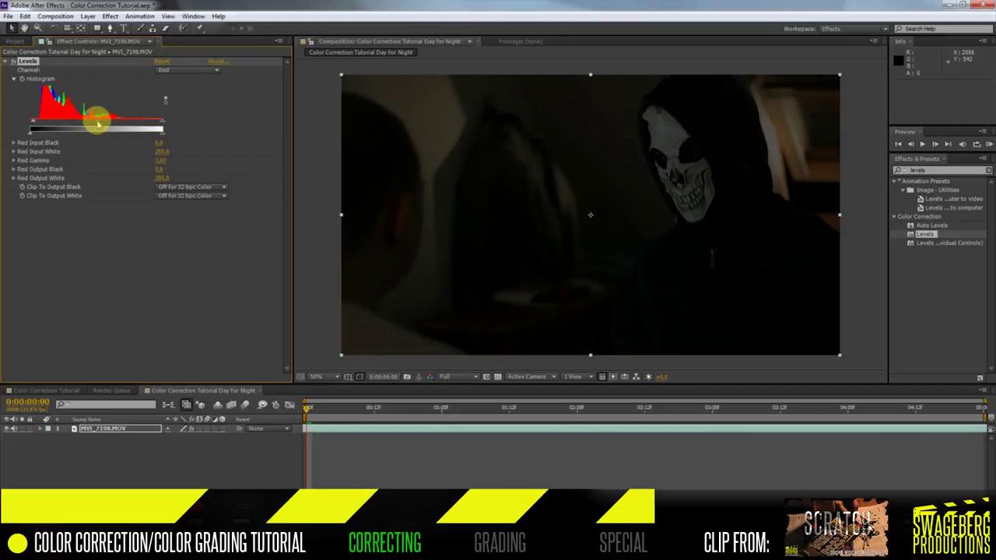
Step: On the green channel, lower Input White to about 243 and raise Gamma to 1.07
click(186, 70)
click(176, 100)
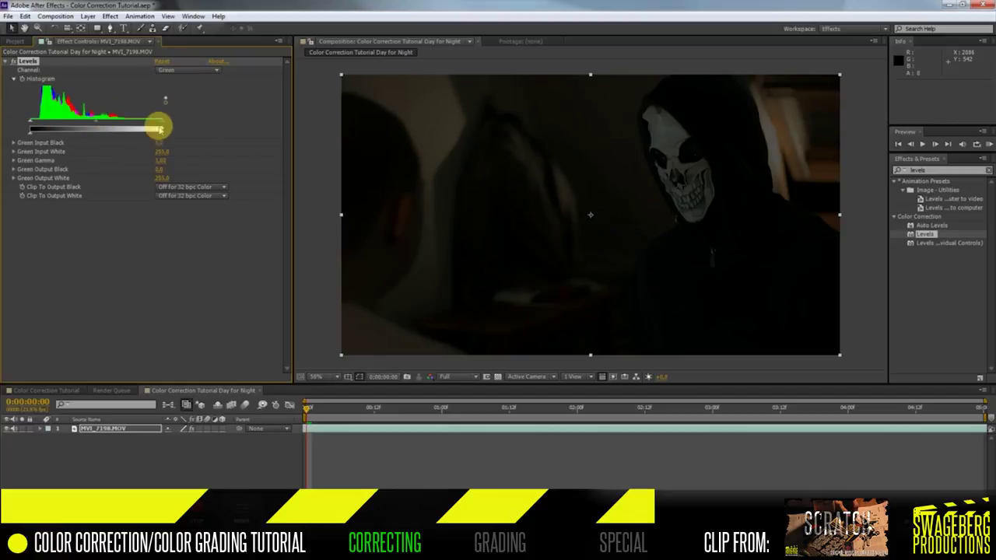
drag(96, 125, 92, 124)
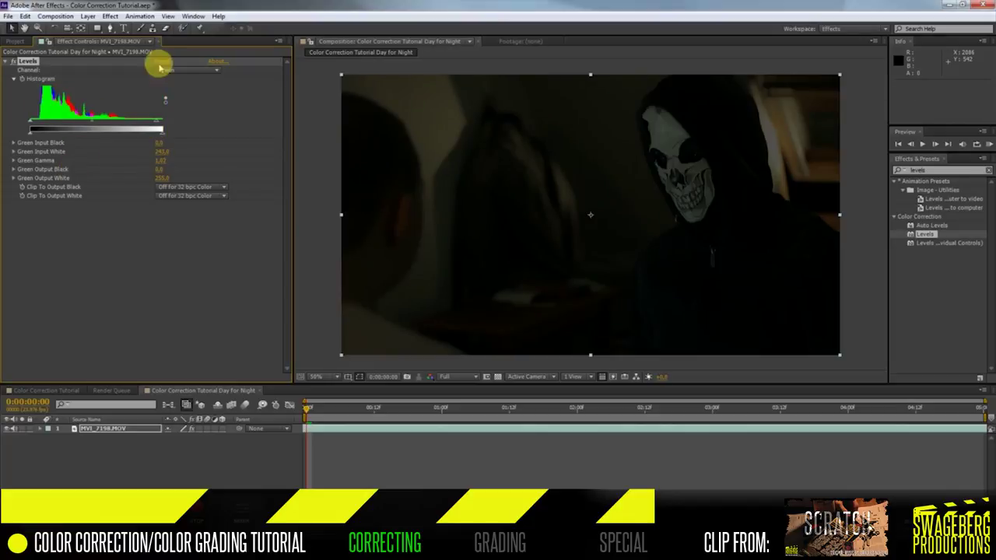
Step: Set Blue Input Black to 5, Input White to 231 and Output Black to 14, then compare the clip with Levels off and on
click(183, 70)
click(174, 109)
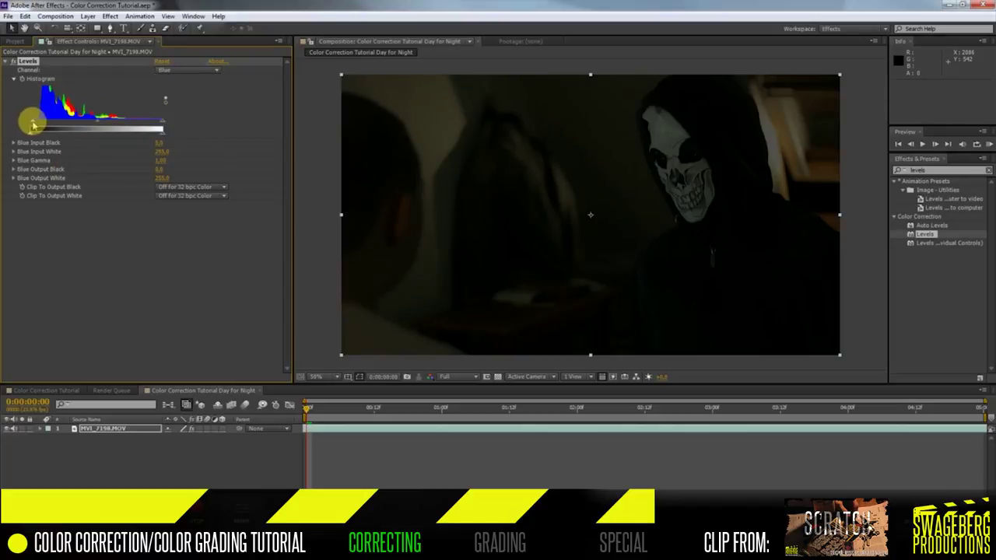
mouse_move(162, 124)
mouse_down()
mouse_move(126, 124)
mouse_move(150, 124)
mouse_up()
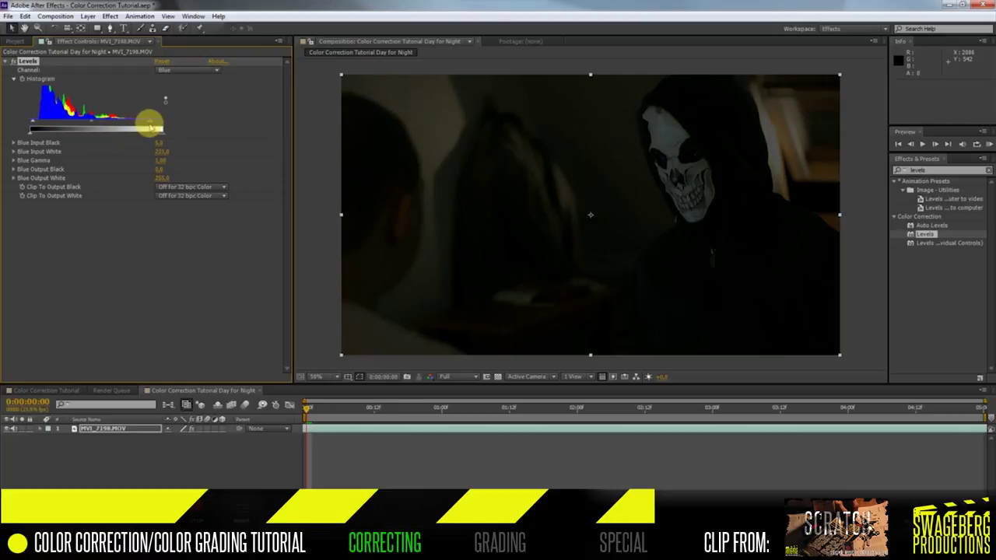
drag(32, 132, 39, 132)
click(13, 61)
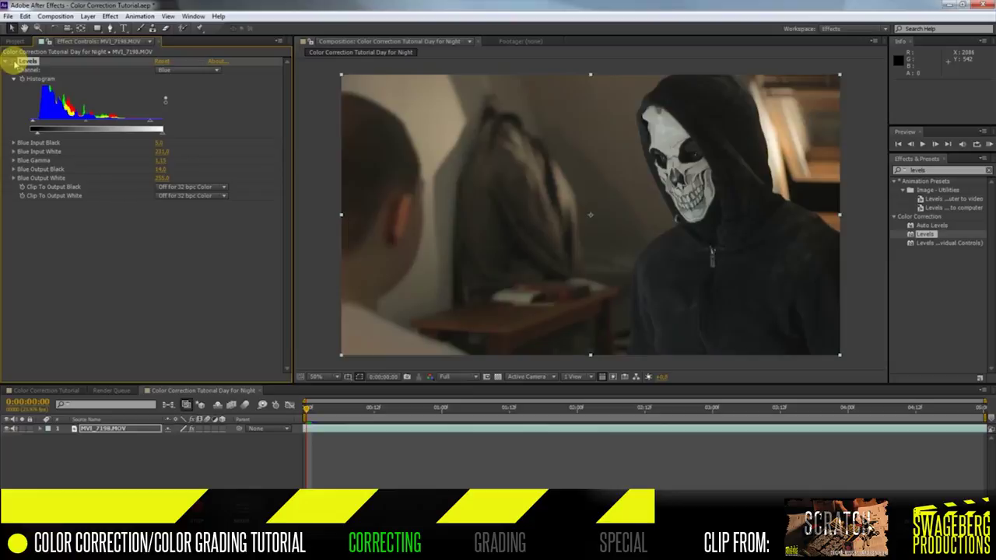
click(13, 61)
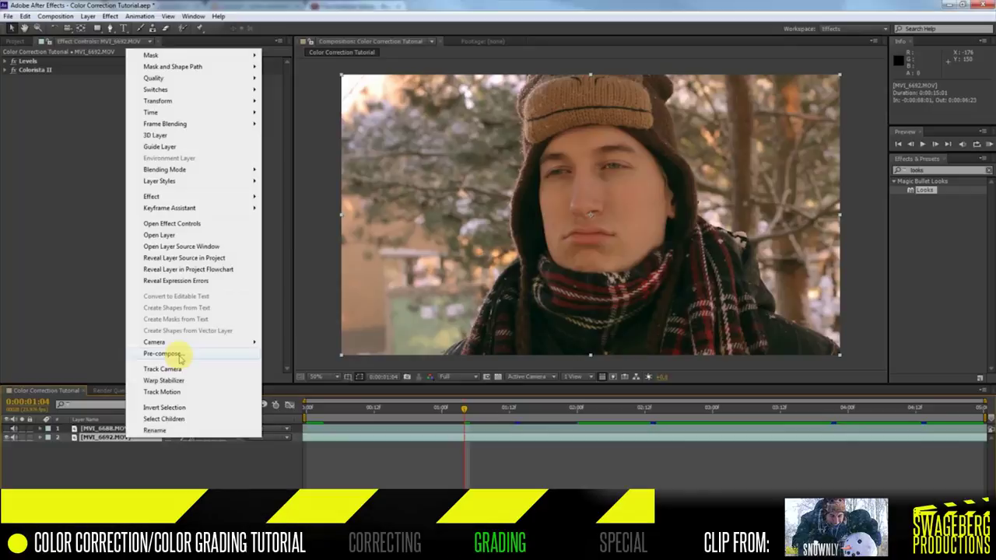
Step: Pre-compose MVI_6692.MOV as Clip Two and MVI_6688.MOV as Clip One
click(178, 350)
key(Return)
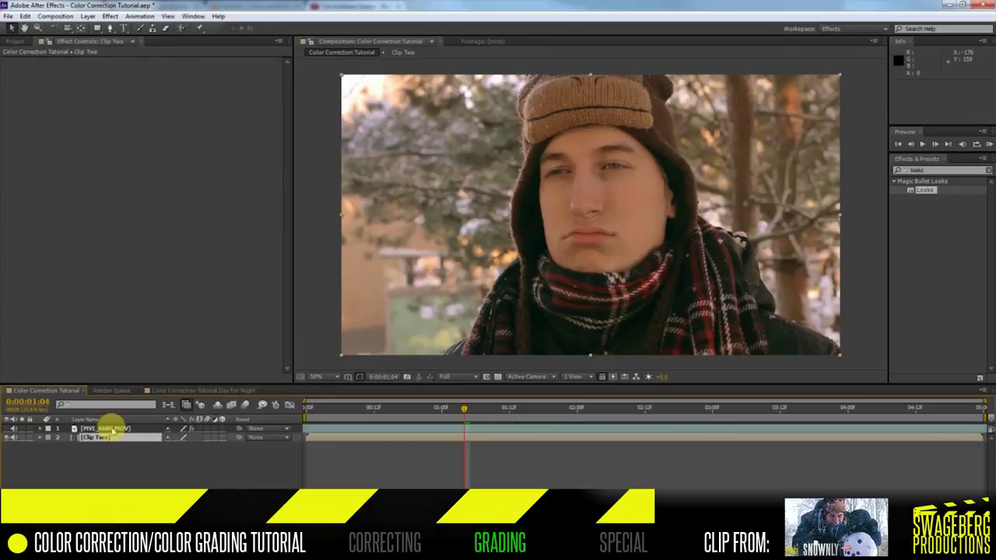
right_click(100, 429)
click(148, 354)
text(Clip One)
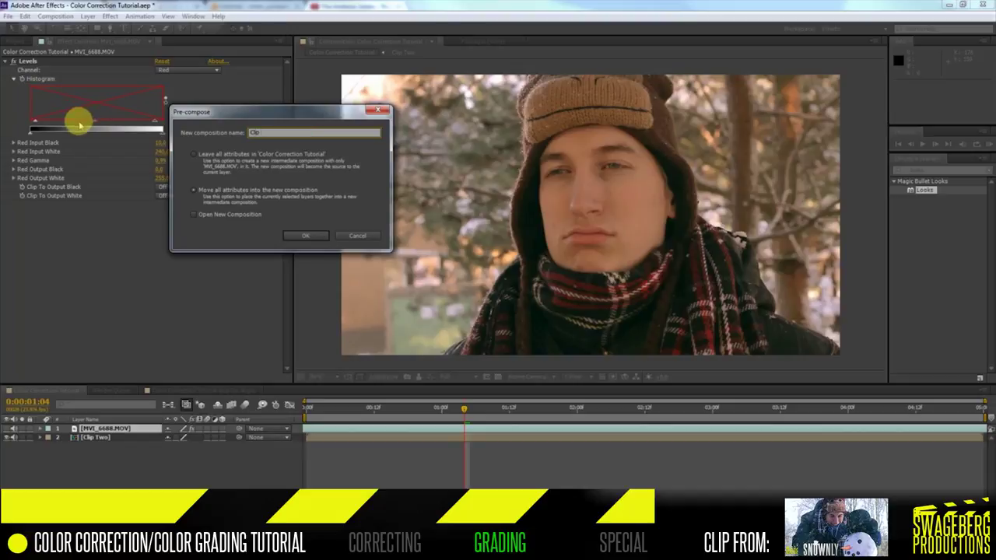
key(Return)
Step: Apply the Looks effect to Clip One and display the Cinematic presets in its editor
drag(924, 190, 179, 206)
click(40, 91)
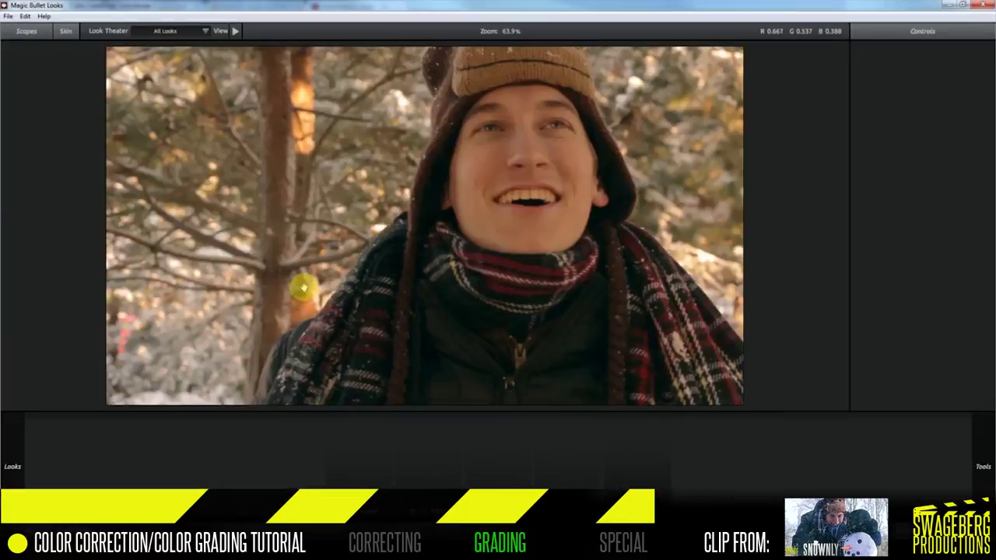
mouse_move(140, 224)
click(8, 59)
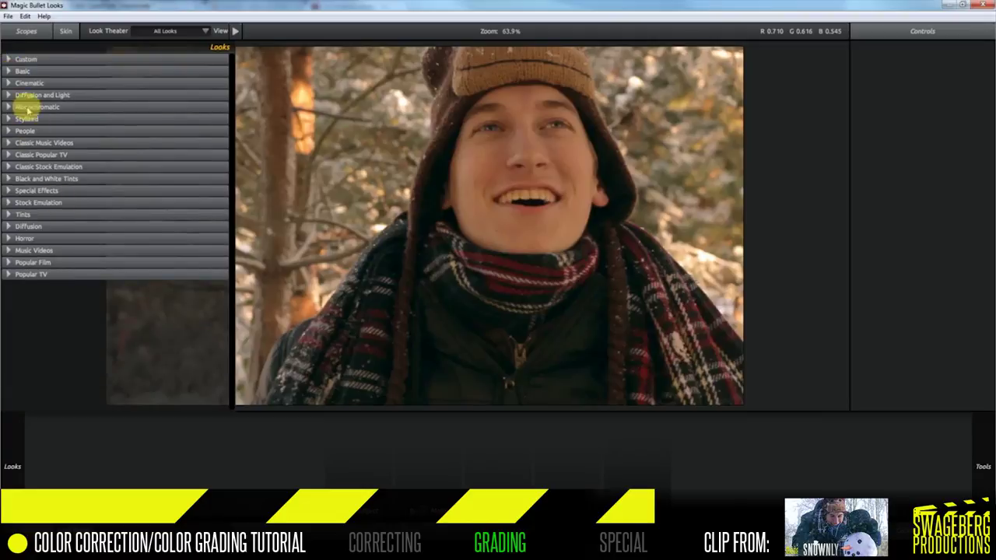
click(27, 83)
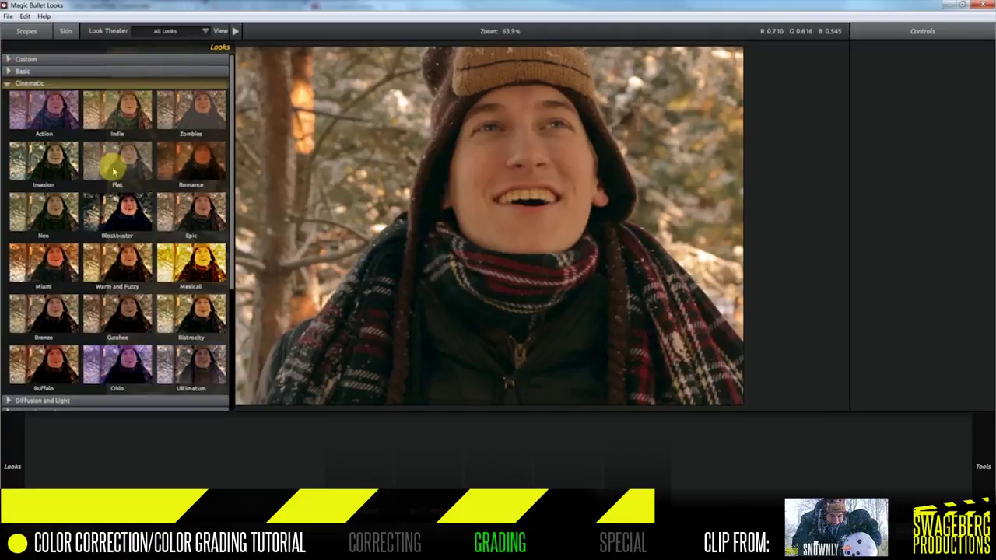
Step: Try the Epic and Blockbuster presets on the clip
scroll(135, 190, down, 1)
click(164, 195)
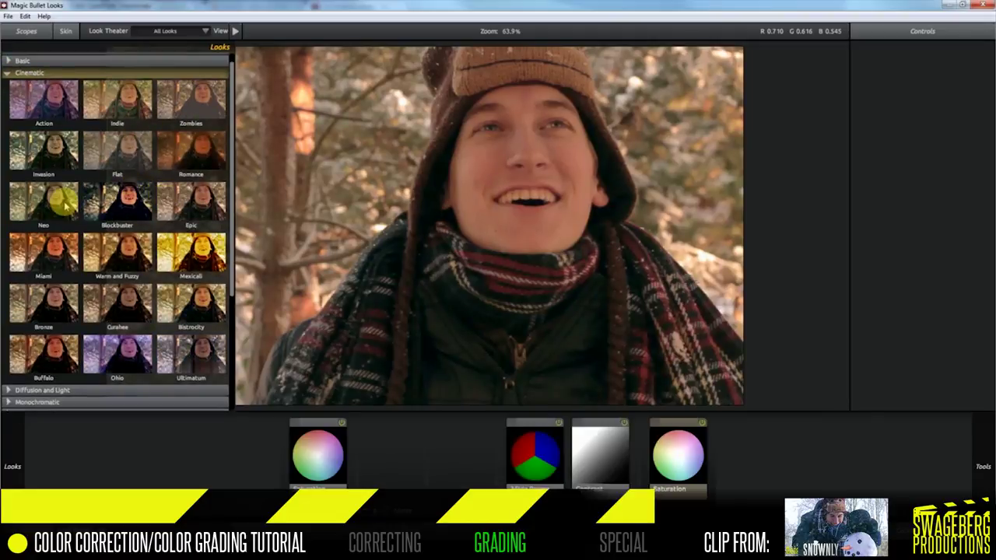
click(98, 209)
scroll(155, 218, down, 3)
scroll(165, 224, up, 2)
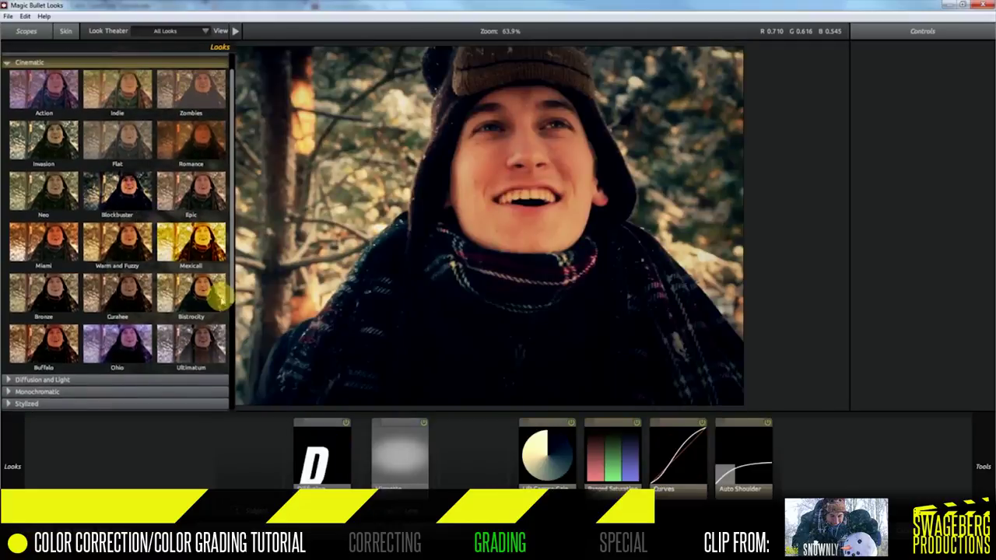
Step: Apply the Bistrocity preset and remove its Auto Shoulder tool and the tool beside the blue filter
click(219, 295)
drag(356, 487, 356, 521)
drag(356, 470, 358, 474)
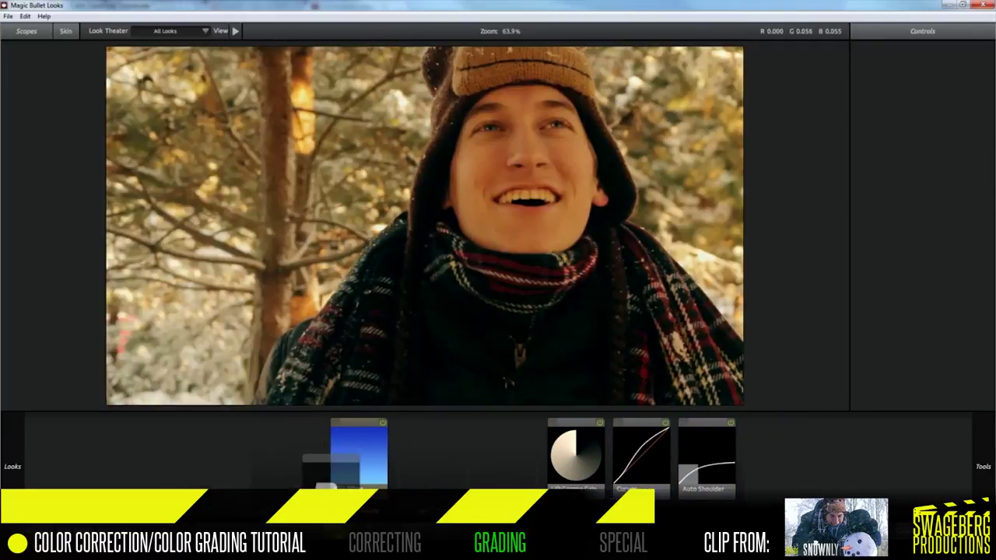
click(640, 456)
drag(692, 495, 692, 523)
Step: Soften the Curves tool's RGB curve toward a straight line and compare the image with the tool off and on
click(676, 490)
drag(907, 122, 936, 102)
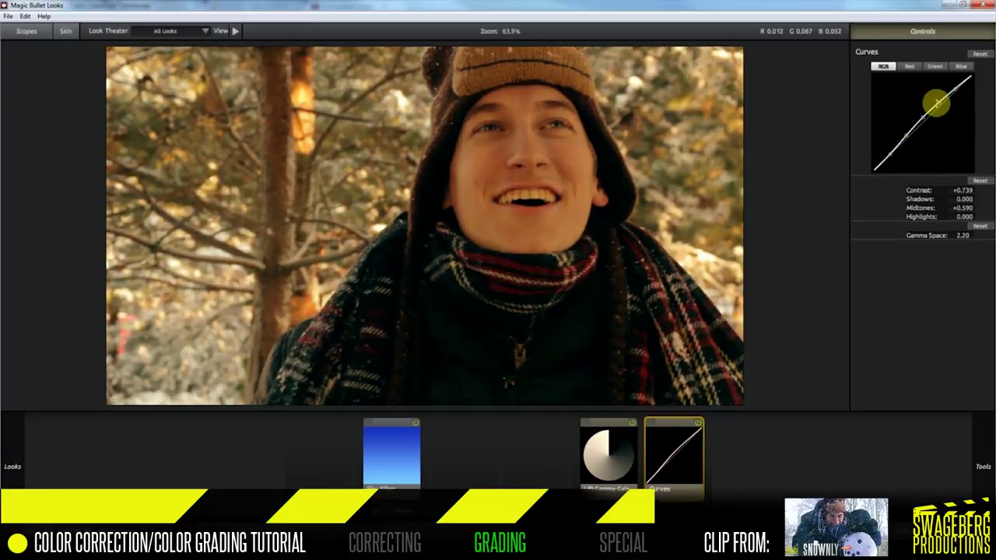
click(697, 423)
click(697, 423)
click(697, 423)
click(697, 423)
Step: In Lift-Gamma-Gain, brighten gamma to about R 1.076, G 1.028, B 0.959 and bring gain close to neutral
click(605, 444)
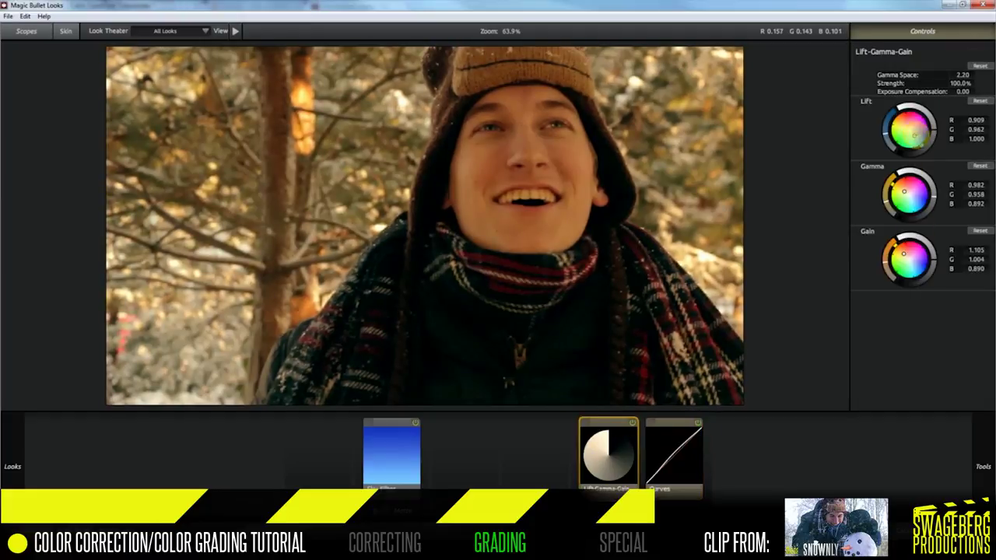
click(631, 423)
click(631, 423)
drag(903, 191, 920, 170)
drag(905, 256, 920, 281)
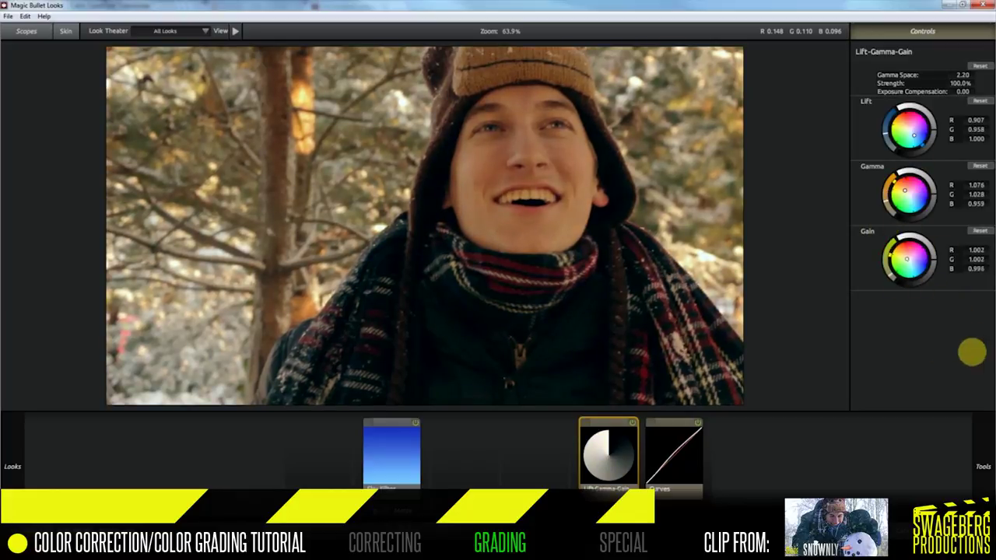
Step: Fine-tune the lift to about R 0.909, G 0.960, B 1.003 and compare the image with Lift-Gamma-Gain off and on
drag(936, 124, 938, 129)
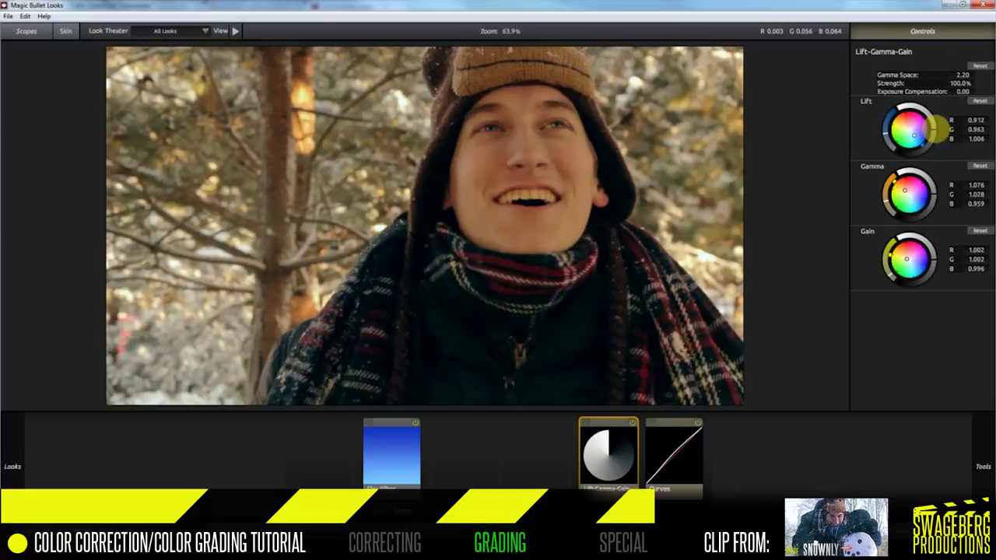
click(632, 422)
click(632, 422)
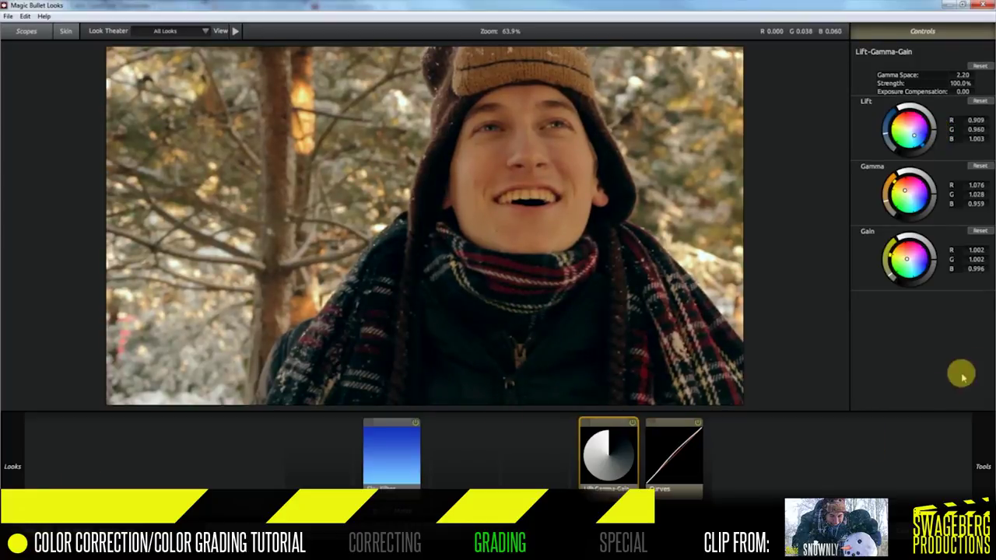
Step: Add a Pop tool at +10% to the look and compare the image with it off and on
mouse_move(991, 360)
scroll(846, 239, down, 2)
double_click(829, 314)
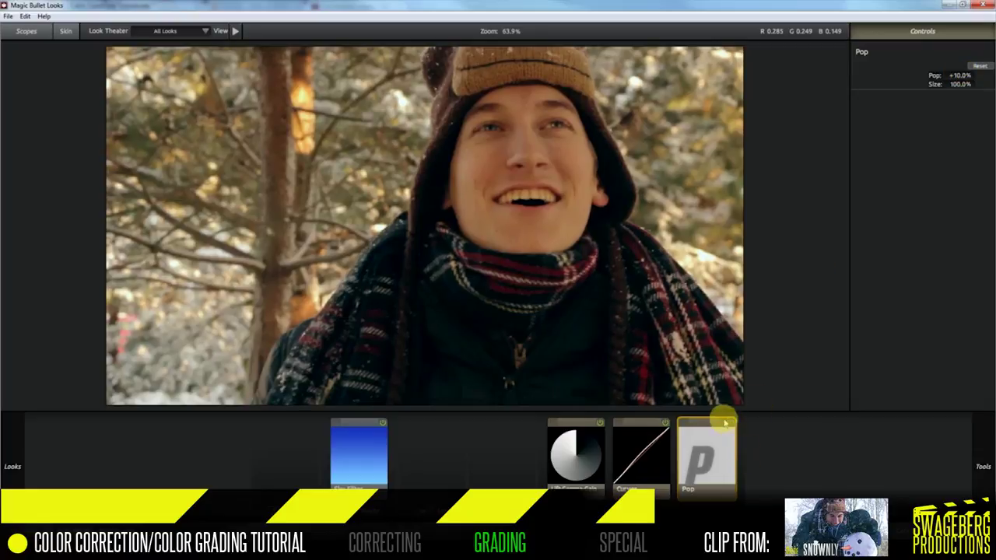
click(731, 422)
click(731, 422)
click(731, 422)
click(731, 421)
Step: Add a Colorista 3-Way tool, push highlights toward blue, midtones toward orange and shadows slightly toward green, and compare the image without the look
mouse_move(991, 303)
scroll(851, 229, up, 2)
scroll(869, 257, down, 2)
double_click(896, 190)
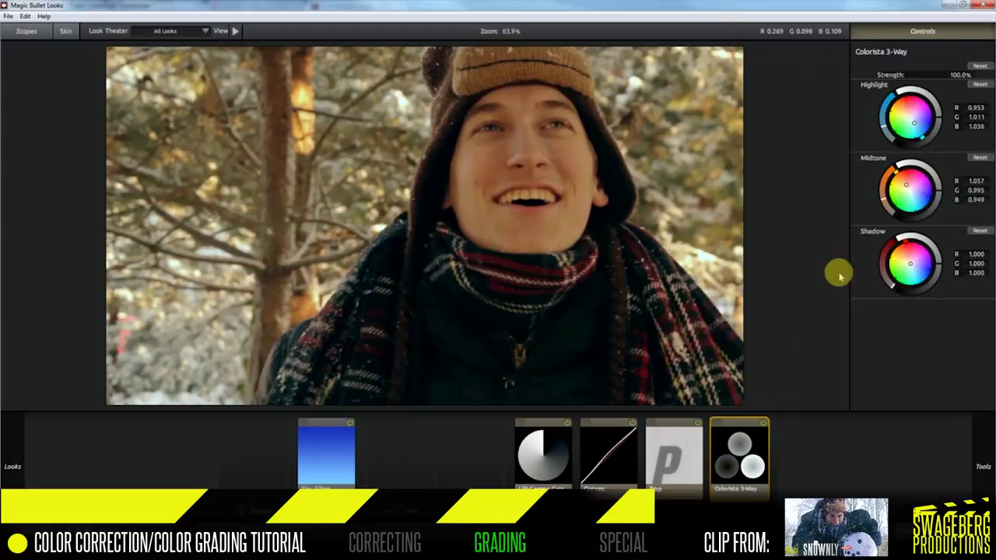
drag(902, 282, 859, 338)
drag(941, 262, 943, 270)
drag(940, 191, 948, 202)
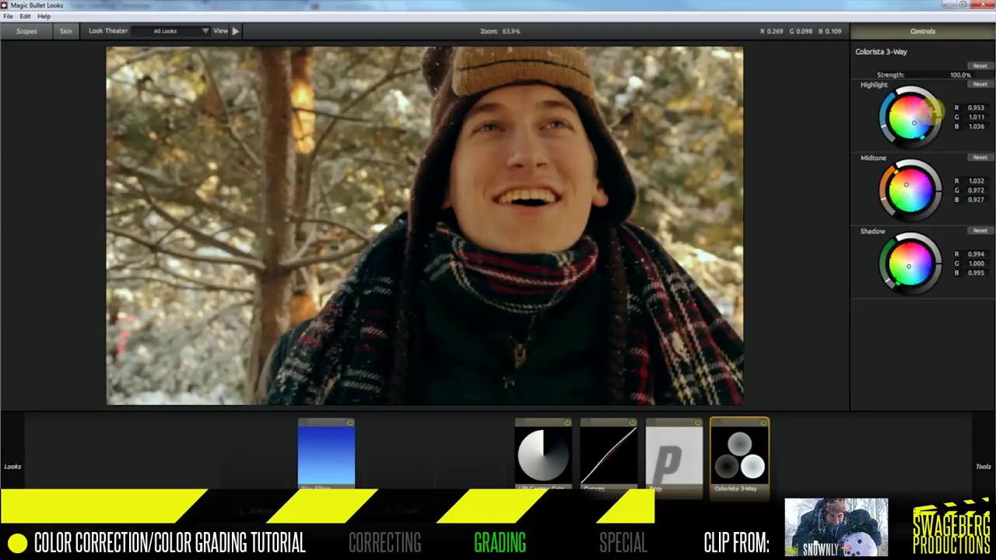
key(ctrl+z)
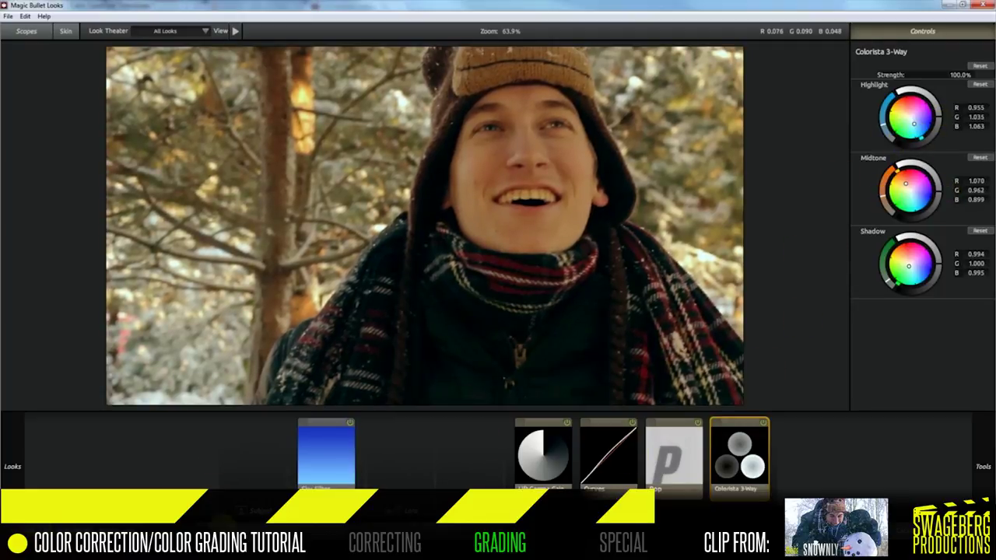
click(631, 426)
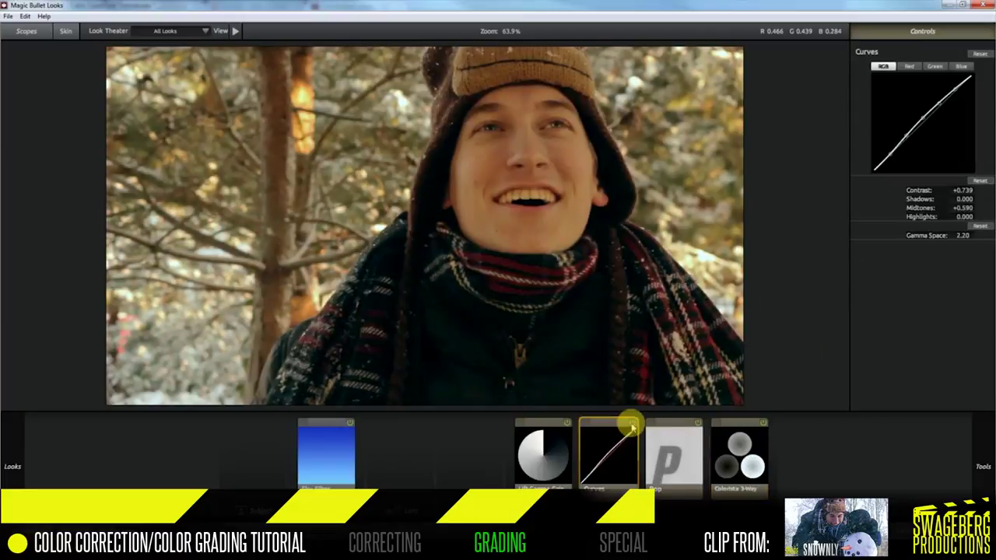
click(739, 455)
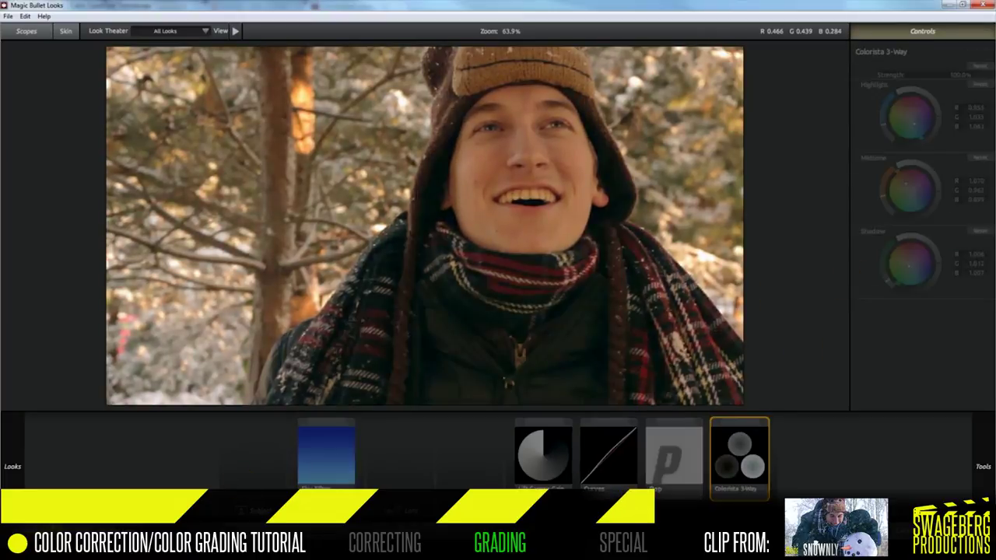
Step: Add a Saturation tool at 105% to the look and compare the image with it off and on
click(981, 466)
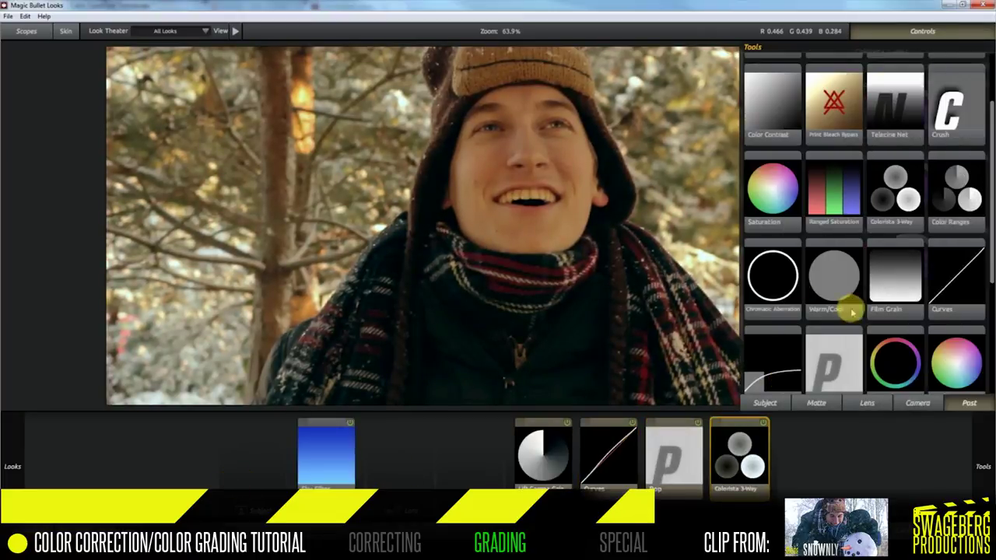
double_click(781, 203)
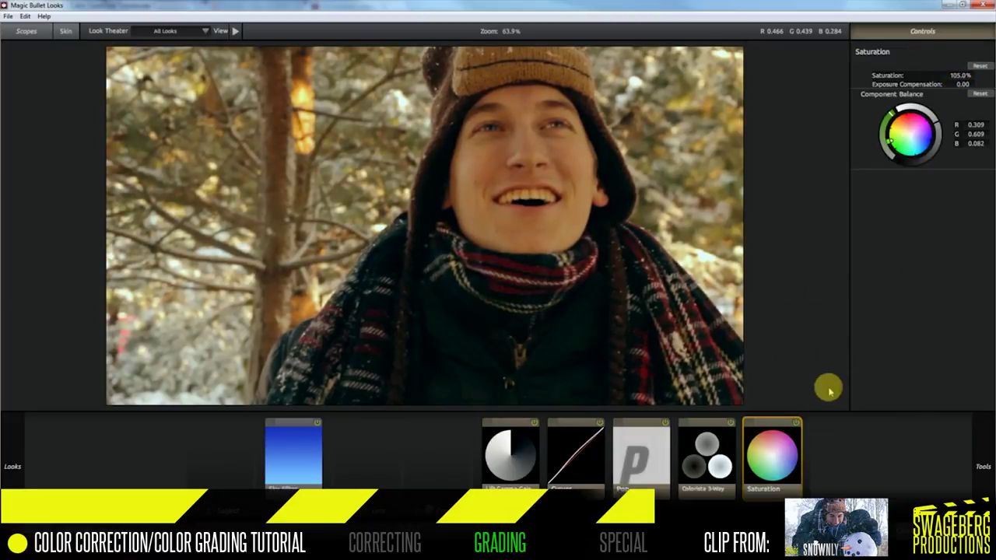
click(795, 423)
click(795, 423)
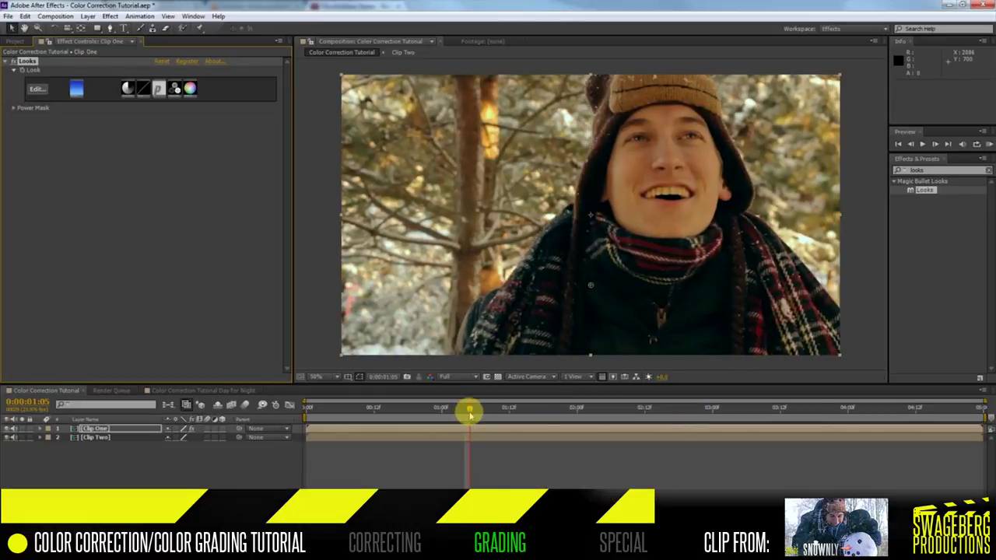
Step: Add Levels after Looks on Clip One, slightly lower its input white, and review the look's Colorista 3-Way and Lift-Gamma-Gain tools
drag(925, 233, 35, 178)
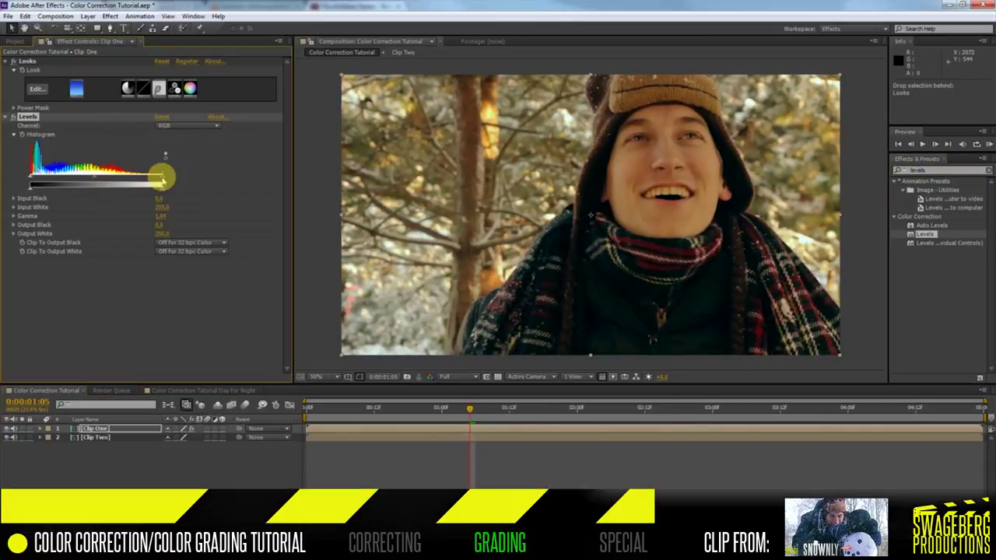
drag(153, 182, 157, 183)
click(36, 89)
click(705, 455)
click(527, 463)
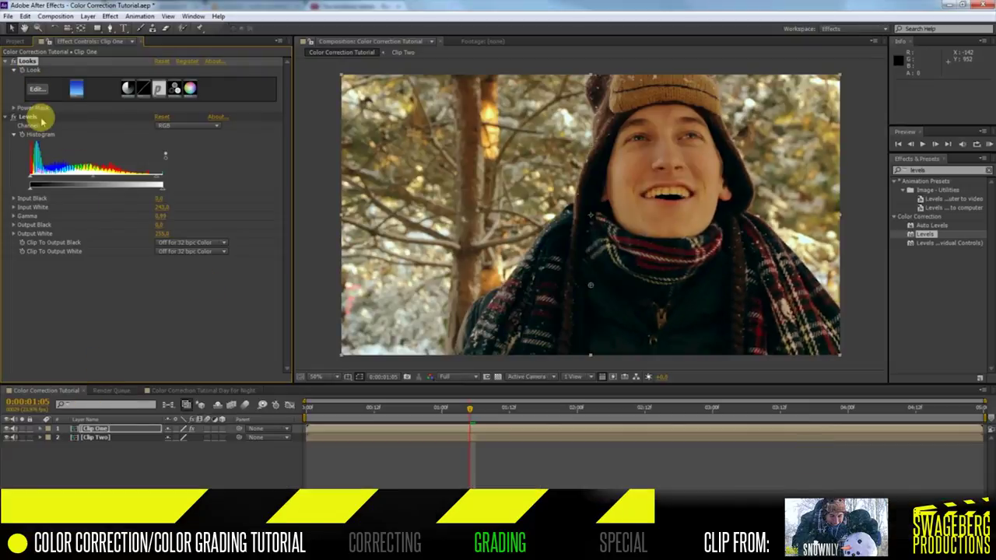
Step: Copy Clip One's Looks and Levels effects to Clip Two and compare the clips by hiding and showing Clip One
click(6, 62)
click(5, 61)
click(6, 61)
click(7, 428)
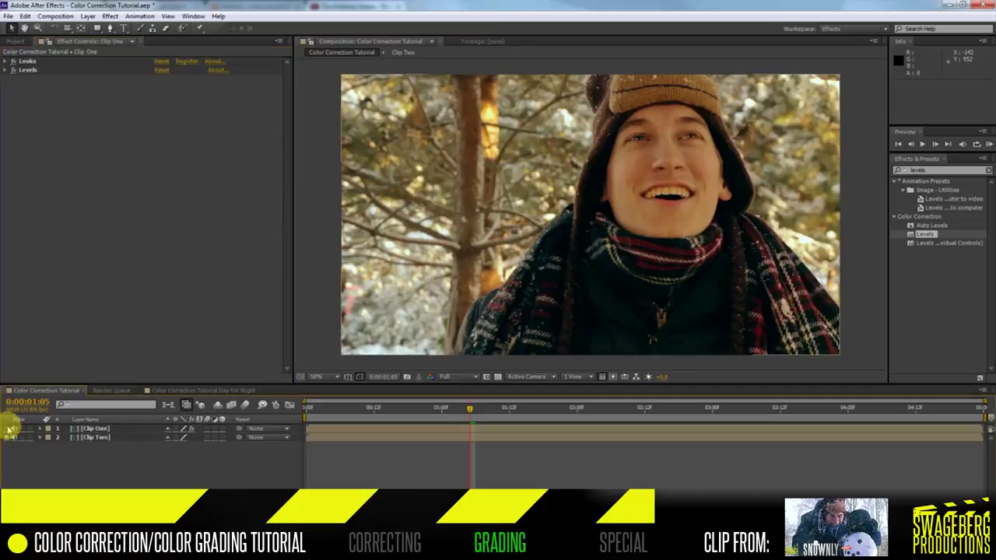
click(467, 440)
click(7, 427)
click(7, 428)
click(7, 428)
click(8, 429)
Step: Set the Saturation tool in Clip Two's look to 110% and show Clip One again
click(39, 89)
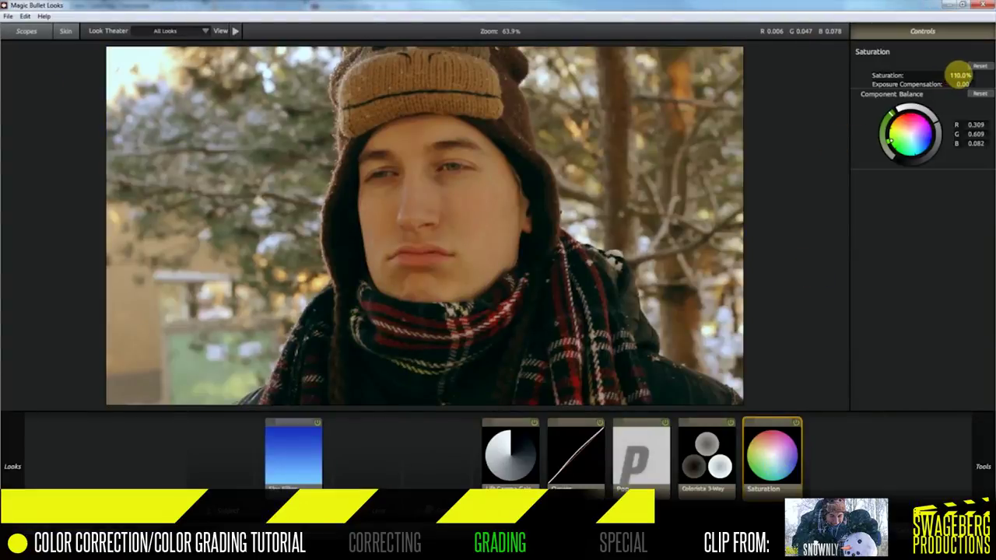
key(Return)
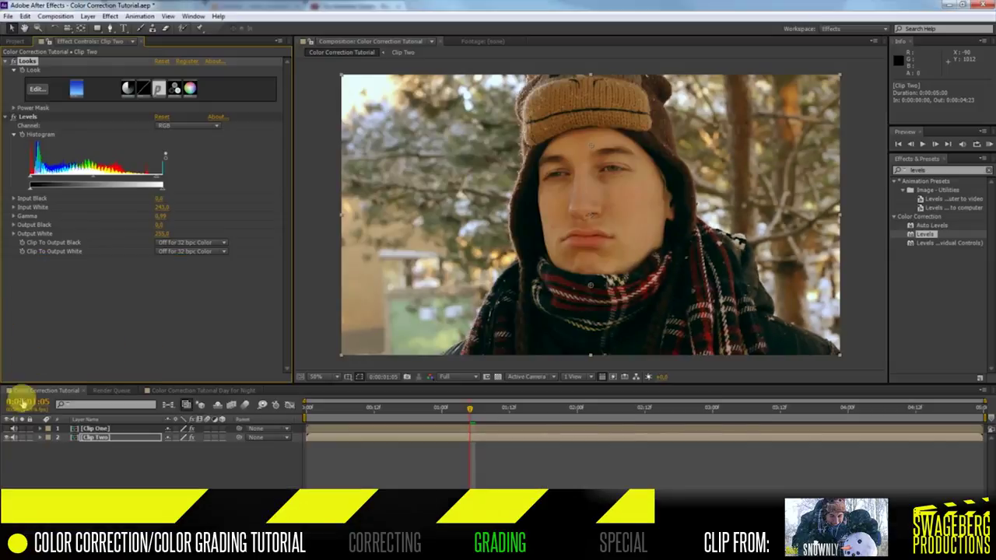
click(8, 429)
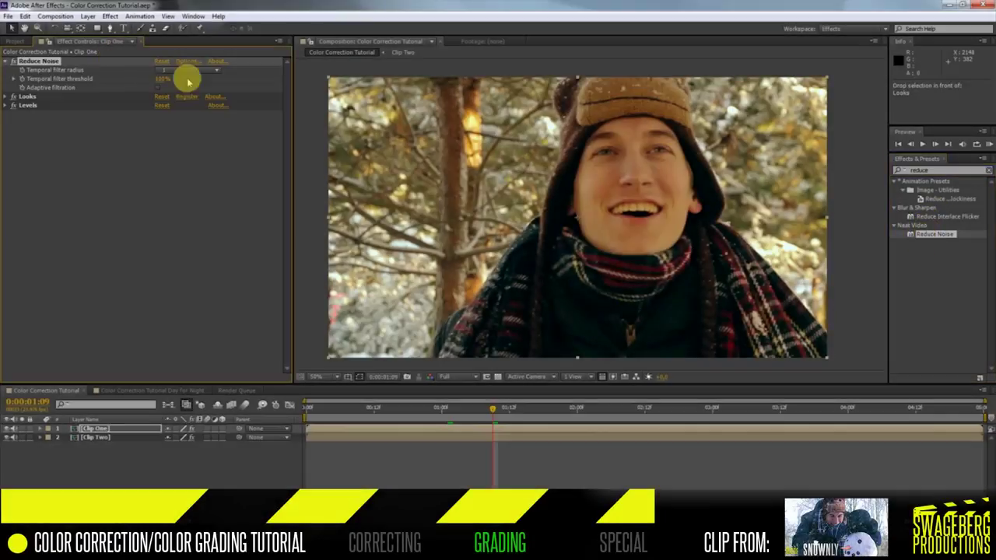
Step: Build an automatic noise profile for Clip One's Reduce Noise effect at 0:00:00:21 and apply it
click(185, 61)
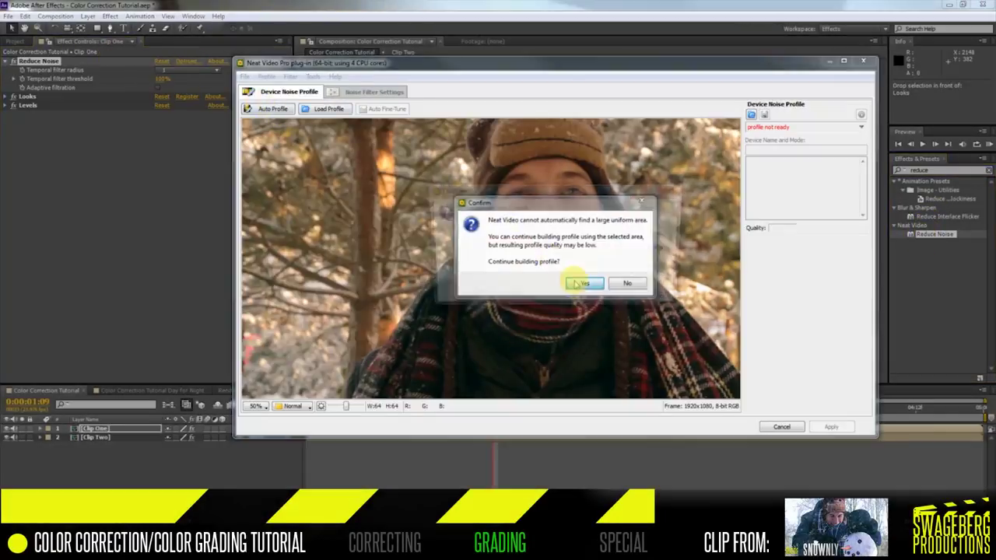
click(573, 283)
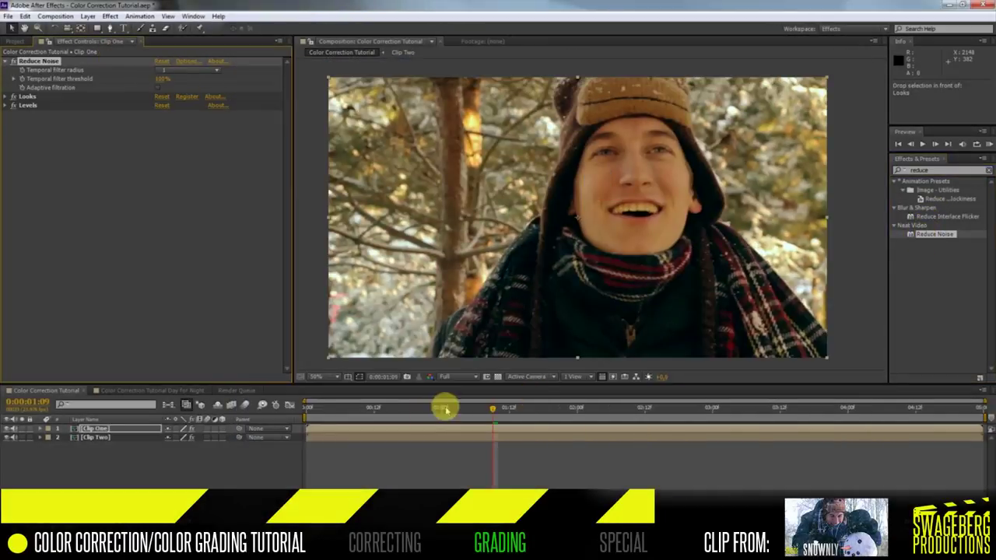
click(185, 60)
click(251, 107)
click(612, 291)
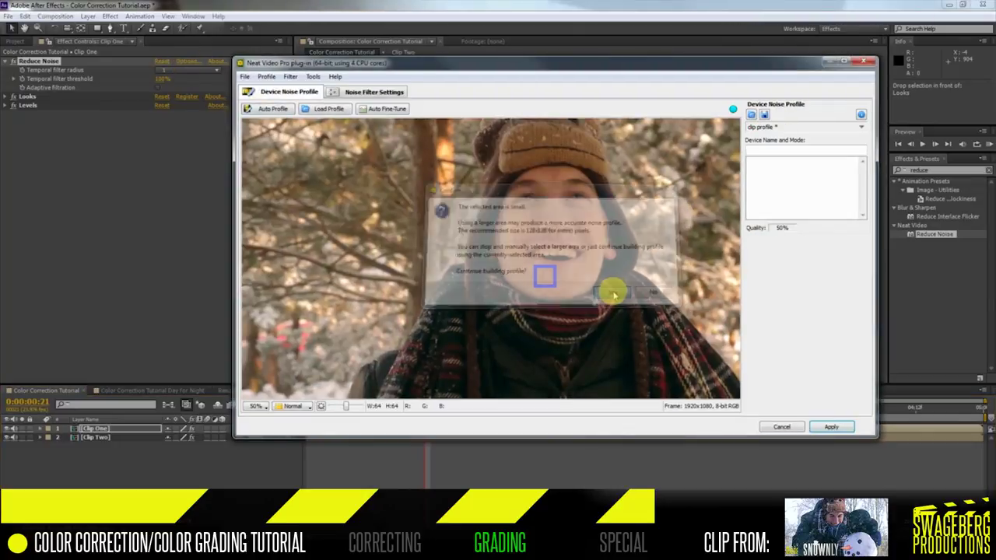
click(831, 427)
Step: Inspect Clip One's noise reduction up close on the jacket and face, and add an Unsharp Mask effect after Levels
scroll(616, 331, up, 4)
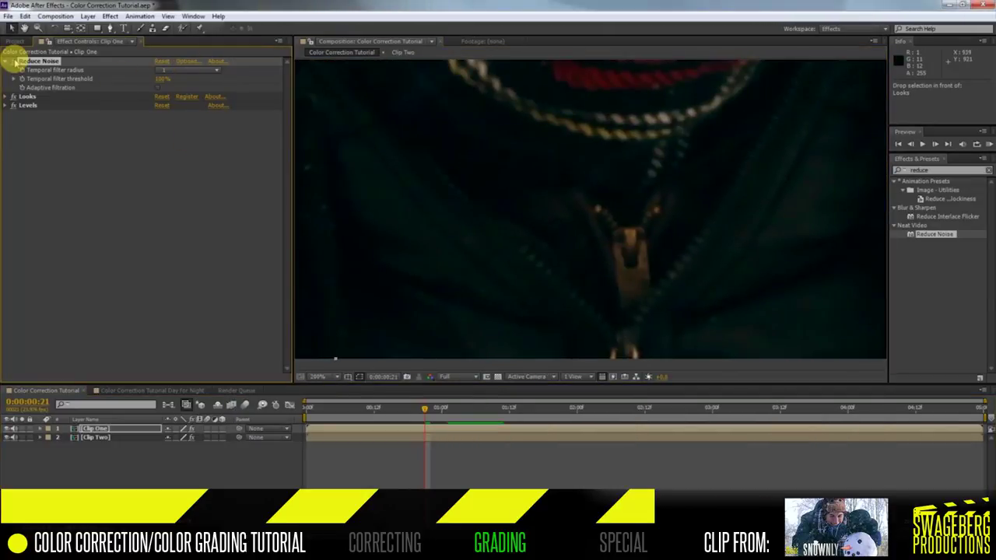
scroll(491, 160, down, 2)
drag(460, 123, 506, 230)
scroll(669, 213, up, 3)
scroll(668, 213, down, 2)
drag(619, 148, 532, 209)
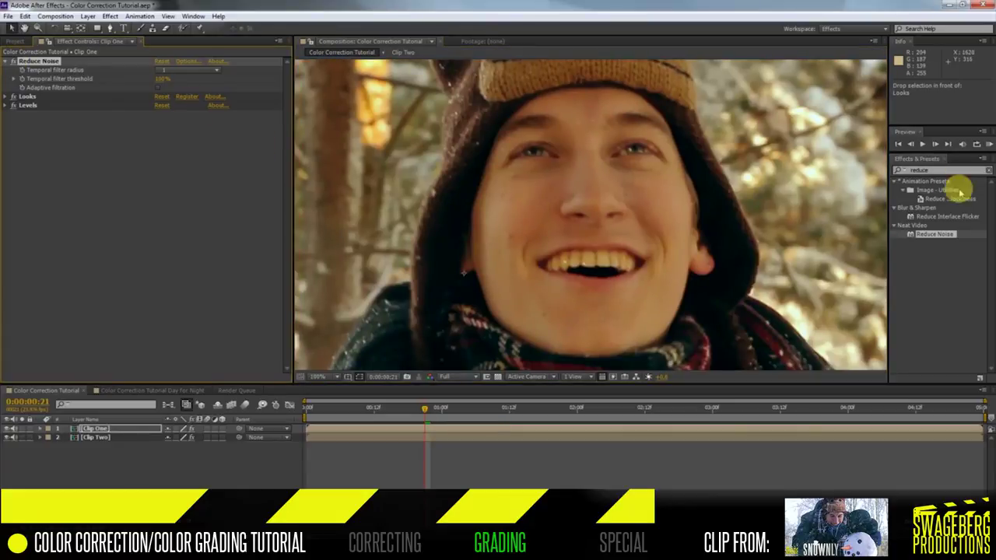
drag(900, 190, 119, 230)
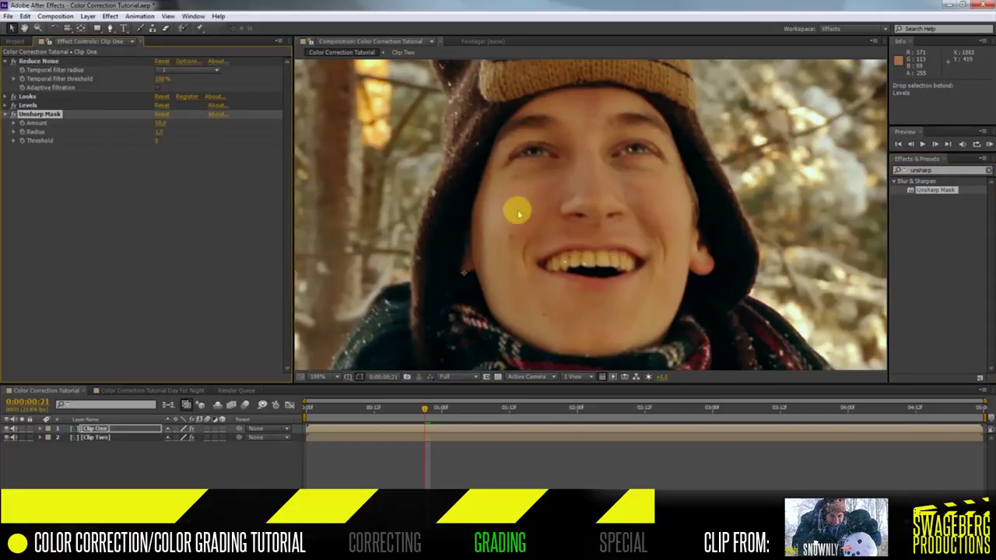
scroll(518, 214, down, 2)
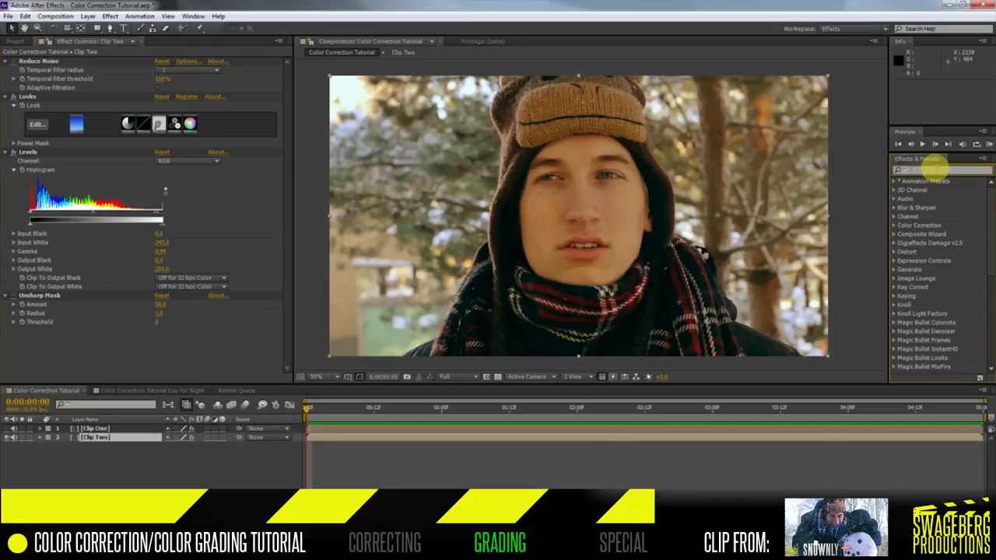
Step: Search the effects for warp and apply Warp Stabilizer to Clip Two
click(934, 167)
text(warp)
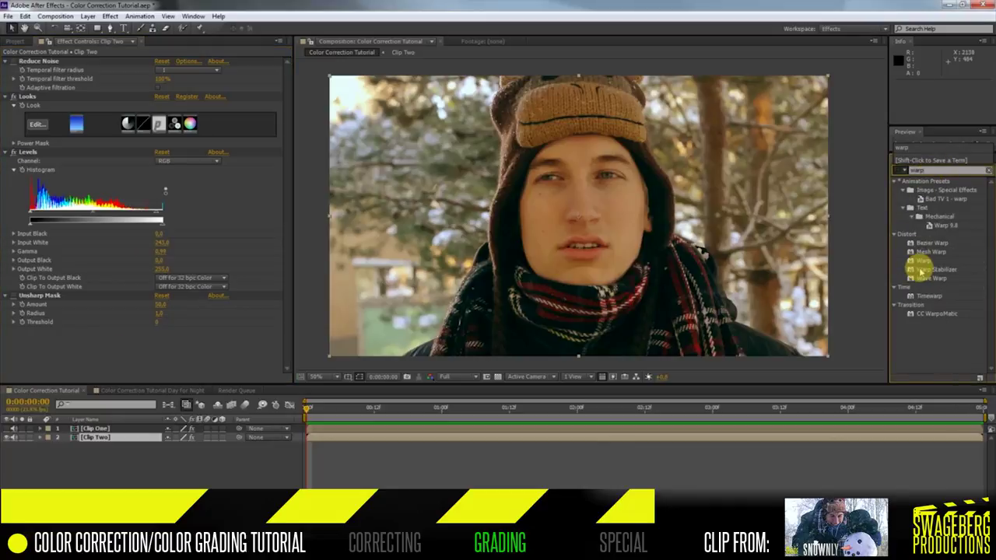
drag(912, 272, 56, 21)
drag(35, 81, 37, 81)
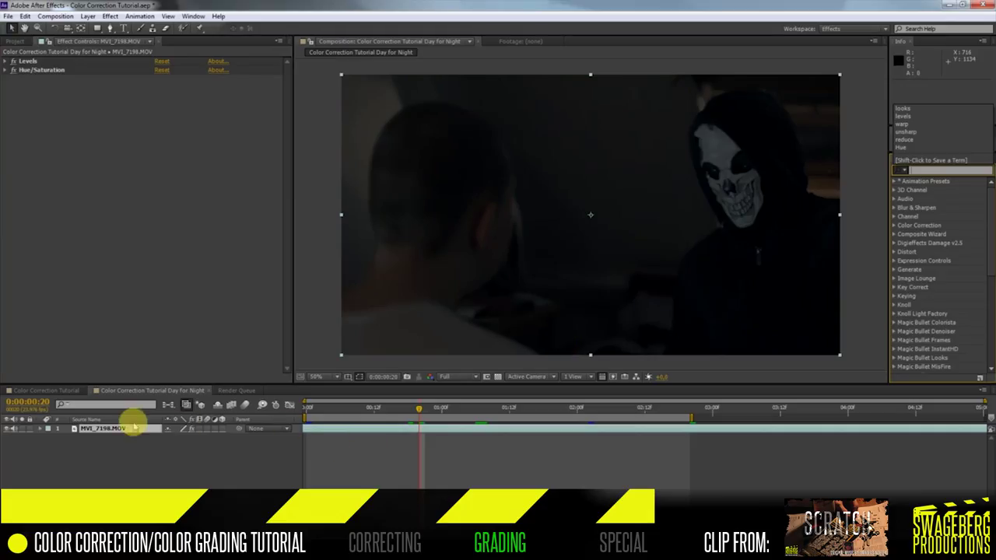
Step: Pre-compose the MVI_7198.MOV layer as Shot in the Dark, moving all attributes into the new composition
right_click(132, 426)
click(140, 396)
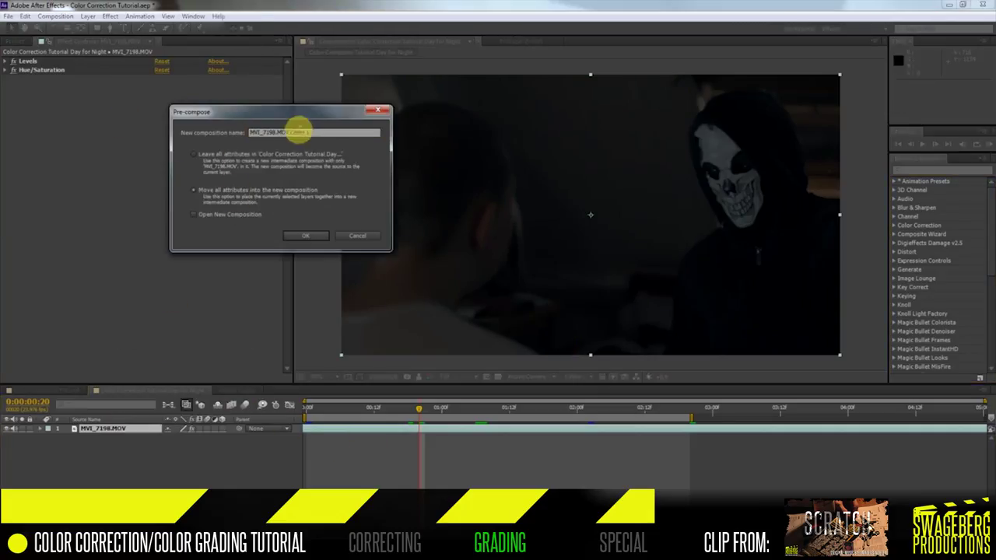
text(Shot in the)
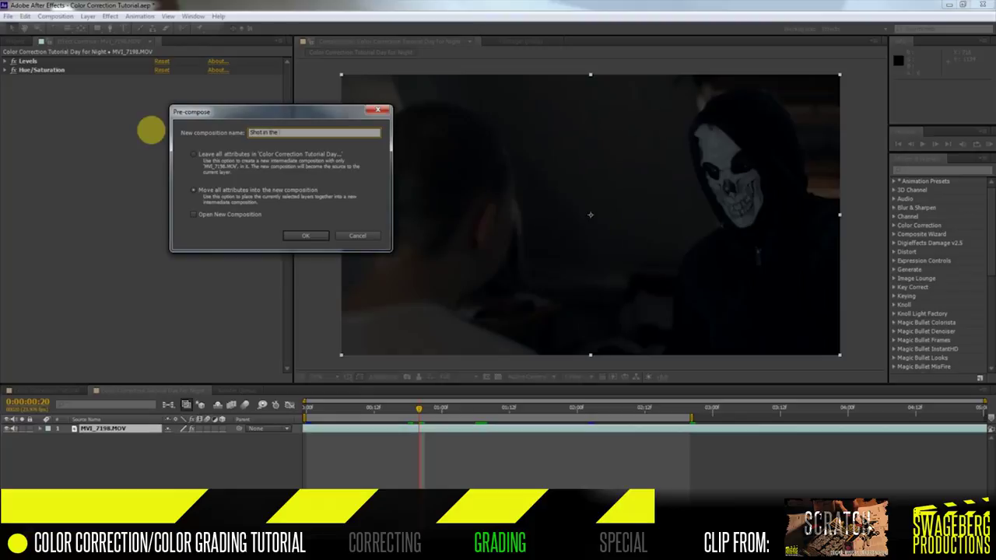
text( Dark)
key(Return)
Step: Apply the Looks effect to Shot in the Dark and give it a faint green-tinted look in its editor
text(looks)
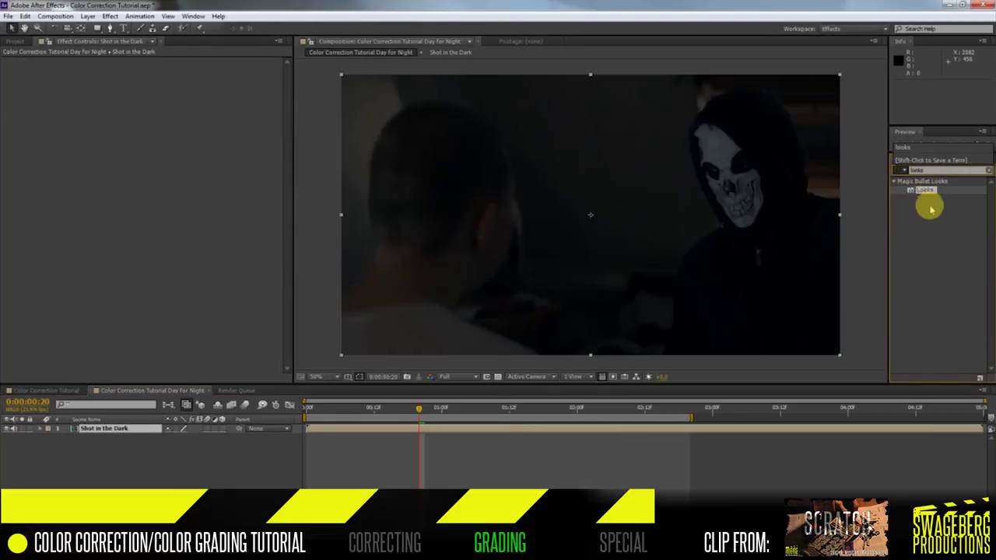
drag(924, 190, 56, 215)
click(35, 92)
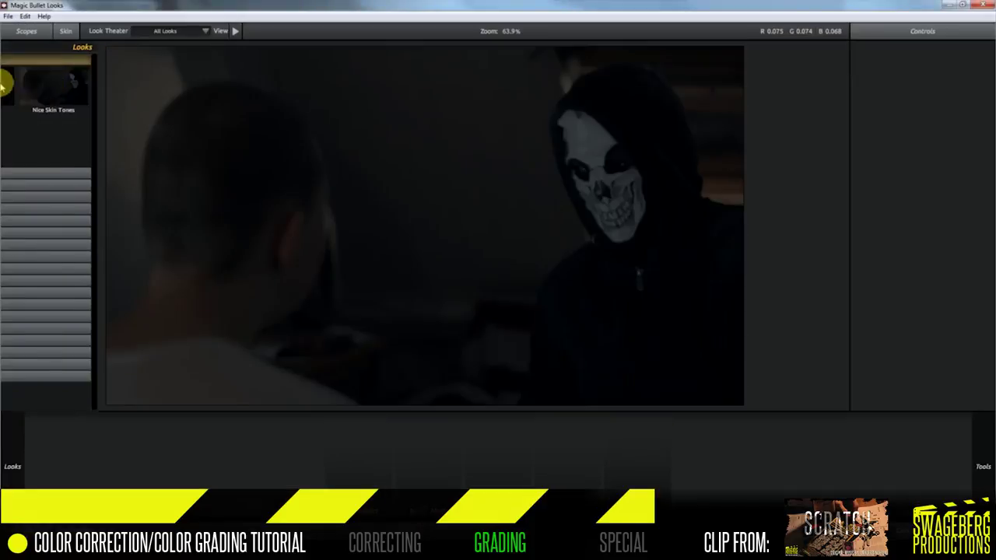
click(46, 91)
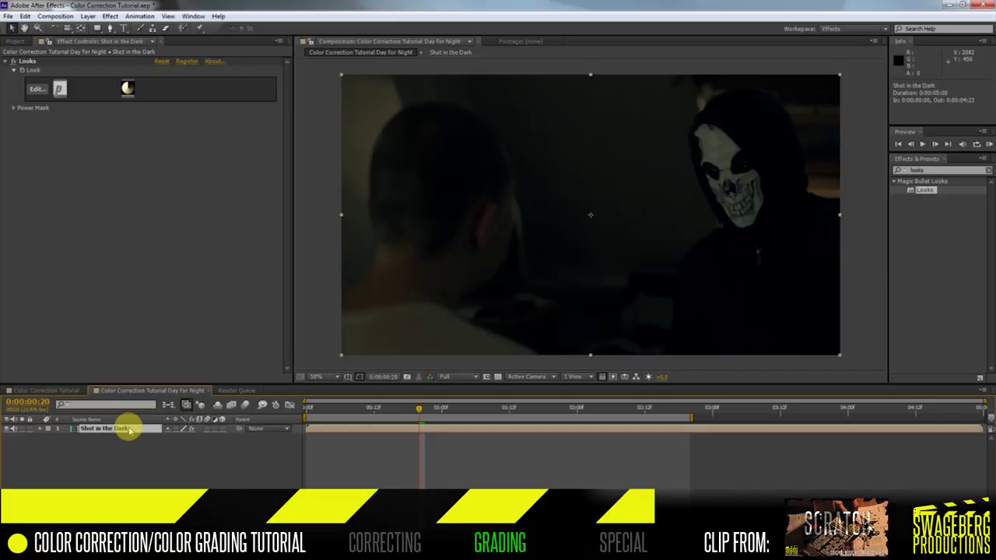
Step: Duplicate the Shot in the Dark layer and its composition, and rename the composition copy Light
key(ctrl+d)
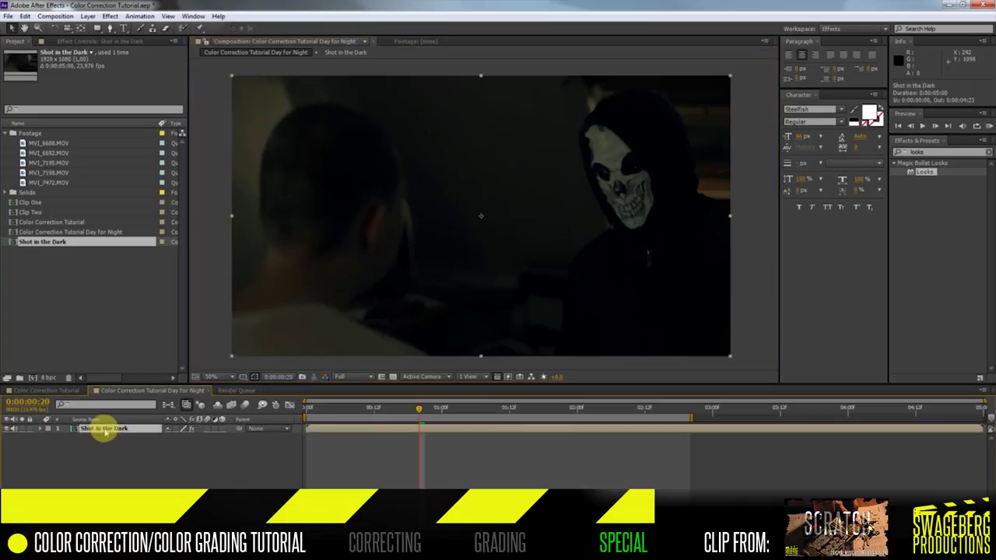
click(49, 252)
key(Return)
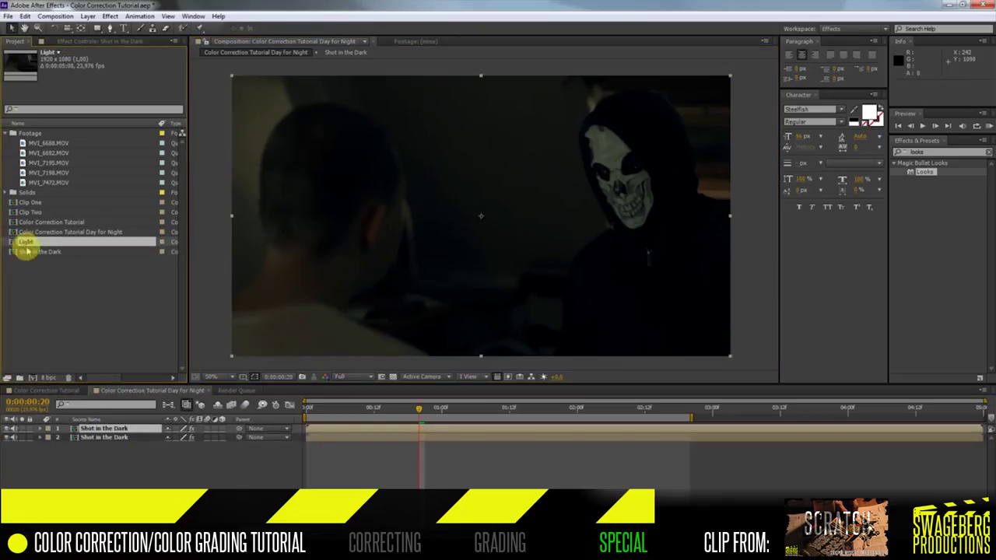
Step: Open the Light composition and raise the Levels Input Black slightly on its MVI_7198.MOV layer
double_click(78, 429)
click(87, 42)
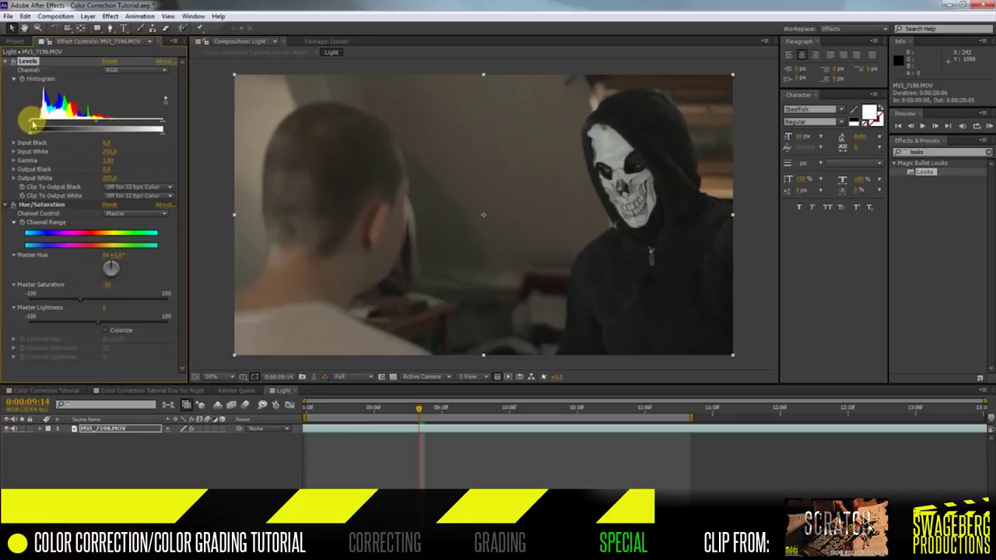
drag(32, 123, 39, 122)
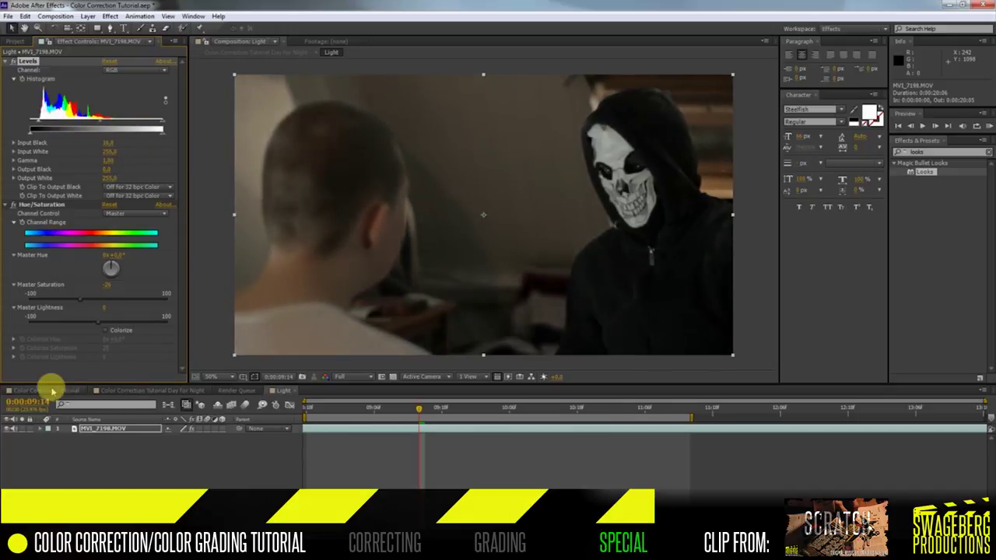
click(129, 389)
Step: Draw a closed curved mask with the Pen tool around the skull face on the Light layer
click(111, 28)
scroll(598, 126, up, 1)
mouse_move(692, 78)
mouse_down()
mouse_move(360, 178)
mouse_move(506, 257)
mouse_up()
scroll(361, 178, up, 1)
click(402, 332)
mouse_move(401, 140)
mouse_down()
mouse_move(480, 119)
mouse_move(440, 62)
mouse_up()
click(544, 191)
drag(519, 280, 428, 138)
drag(542, 236, 545, 304)
drag(546, 304, 539, 161)
drag(349, 143, 353, 86)
click(376, 135)
Step: Feather the skull face mask by 50 pixels and set its Mask Expansion to -15 pixels
scroll(498, 191, down, 1)
key(f)
drag(180, 445, 183, 454)
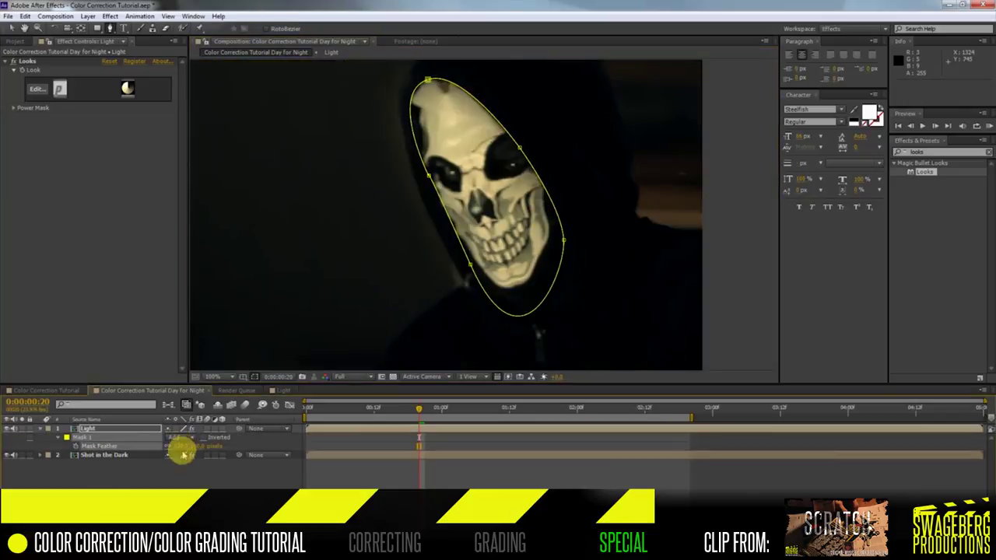
key(m)
key(m)
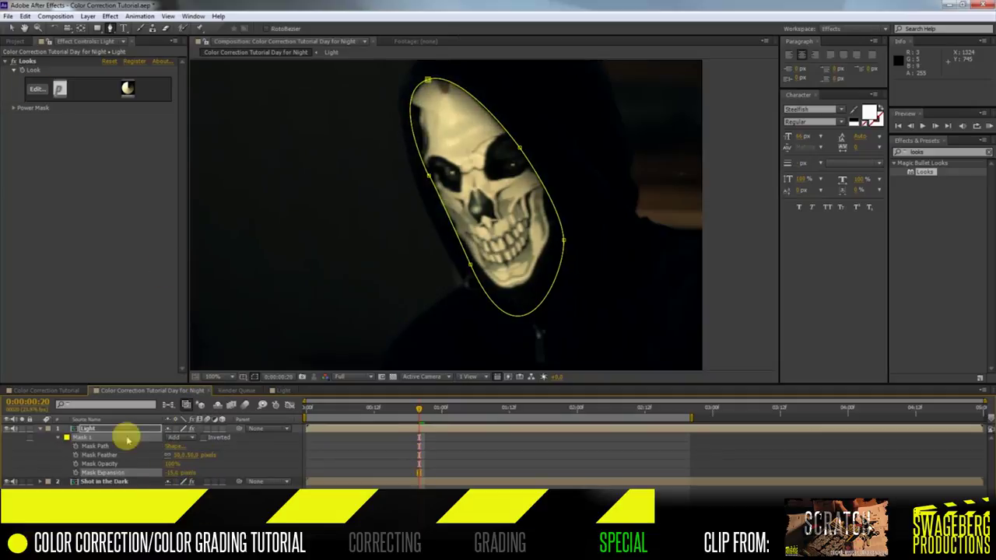
scroll(329, 270, down, 2)
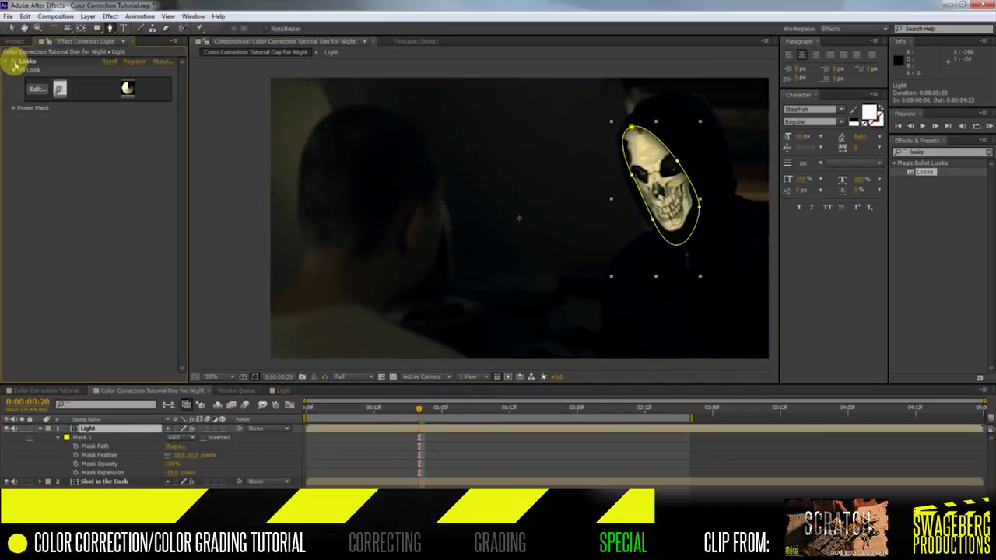
Step: Start keyframing the Light layer's Mask Path at 0:00:00:20
scroll(596, 256, up, 2)
key(t)
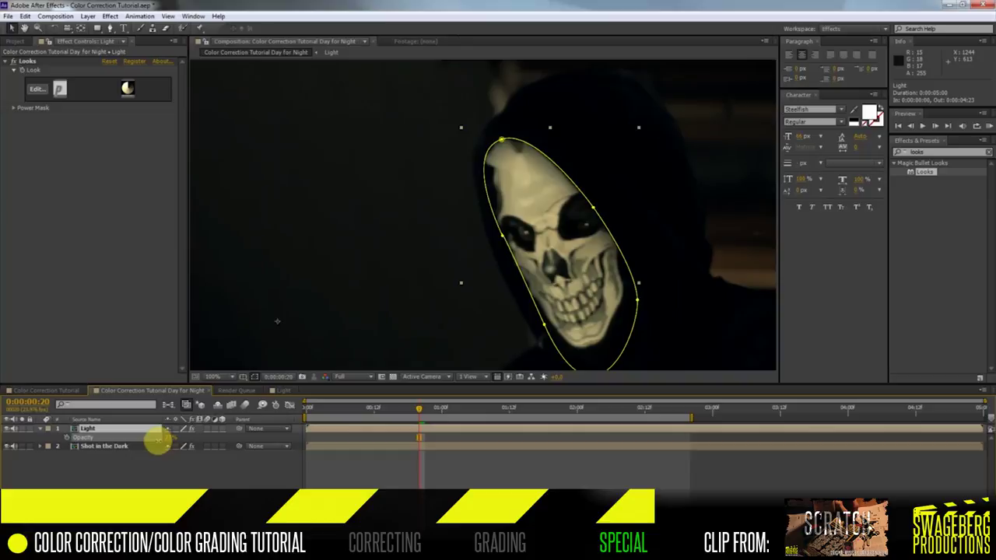
key(m)
key(m)
click(75, 446)
Step: Advance a few frames at a time and refit the mask to the moving skull face through the end of the work area
key(Page_Down)
key(Page_Down)
drag(561, 201, 585, 187)
key(Page_Down)
key(Page_Down)
drag(632, 331, 599, 217)
key(Page_Down)
key(Page_Down)
key(Page_Down)
key(Page_Down)
key(Page_Down)
key(Page_Down)
key(Page_Down)
key(Page_Down)
key(Page_Down)
key(Page_Down)
click(515, 407)
drag(535, 218, 481, 213)
click(554, 408)
drag(413, 193, 420, 236)
key(Page_Down)
key(Page_Down)
drag(456, 164, 396, 110)
key(Page_Down)
key(Page_Down)
key(Page_Down)
key(Page_Down)
key(Page_Down)
key(Page_Down)
key(Page_Down)
key(Page_Down)
key(Page_Down)
key(Page_Down)
key(Page_Down)
key(Page_Down)
drag(427, 155, 438, 102)
key(Page_Down)
key(Page_Down)
key(Page_Down)
drag(542, 218, 558, 222)
key(Page_Down)
key(Page_Down)
key(Page_Down)
drag(529, 262, 544, 313)
key(Page_Down)
key(Page_Down)
drag(538, 227, 540, 251)
key(Page_Down)
key(Page_Down)
drag(485, 84, 487, 118)
Step: Refit the mask to the skull face on the frames before 0:00:00:20, working back toward the start of the clip
scroll(487, 117, down, 1)
click(397, 408)
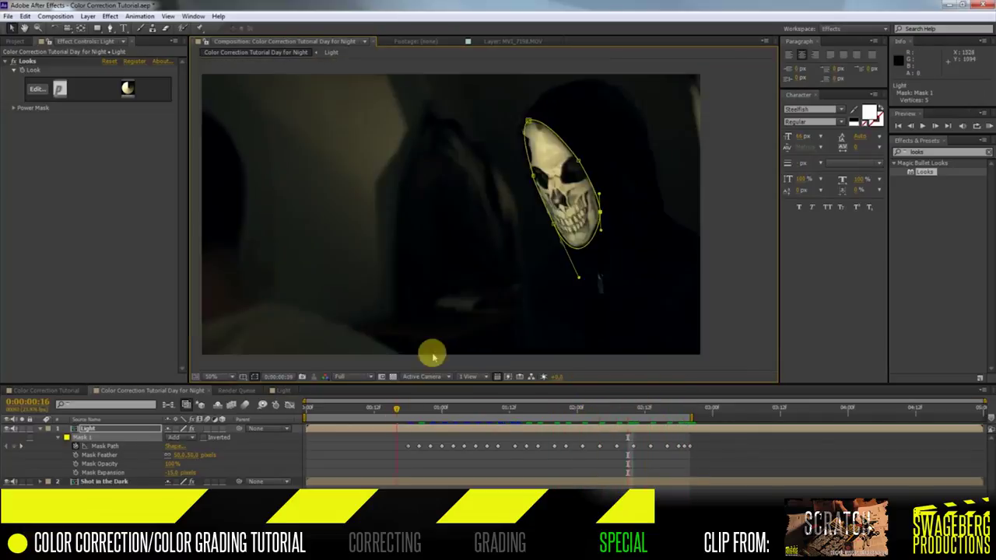
scroll(591, 282, up, 1)
drag(594, 280, 551, 171)
click(349, 407)
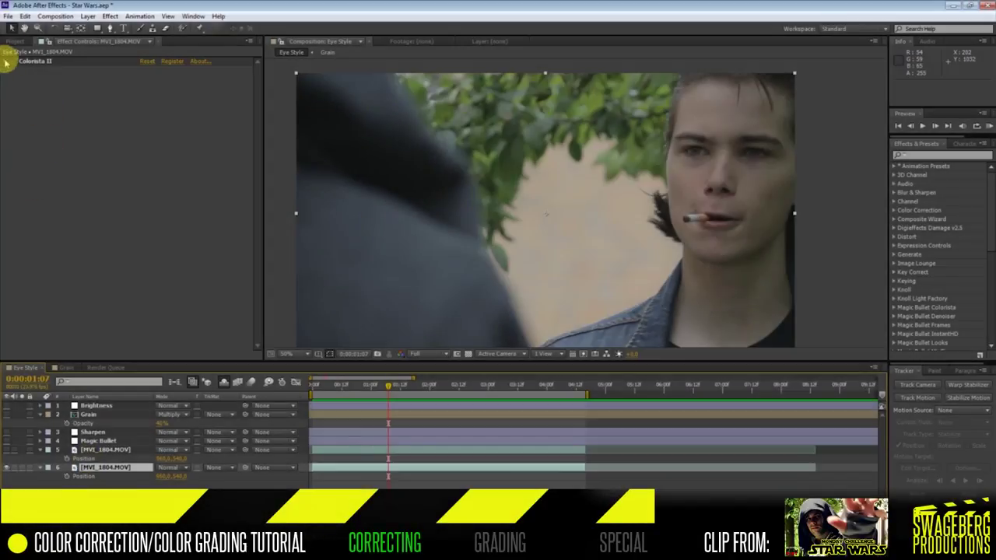
Step: Turn on Colorista II for the lower MVI_1804.MOV layer, expand its settings and go to 0:00:01:20
click(13, 60)
click(5, 61)
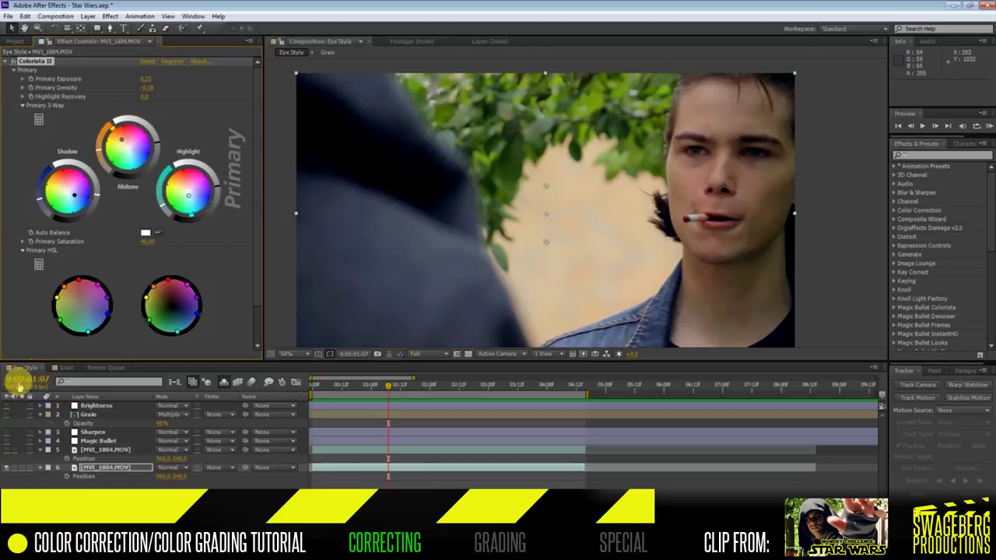
drag(391, 386, 420, 392)
Step: Show the upper MVI_1804.MOV layer, play it back and inspect its masked eyes up close
scroll(713, 200, up, 2)
click(6, 449)
click(116, 451)
scroll(594, 164, down, 2)
key(space)
key(space)
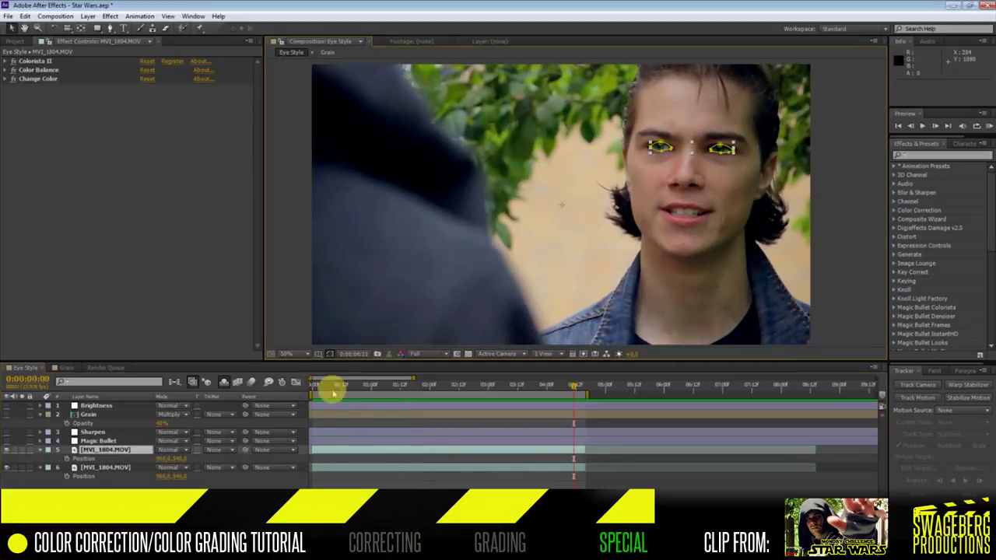
scroll(489, 272, up, 3)
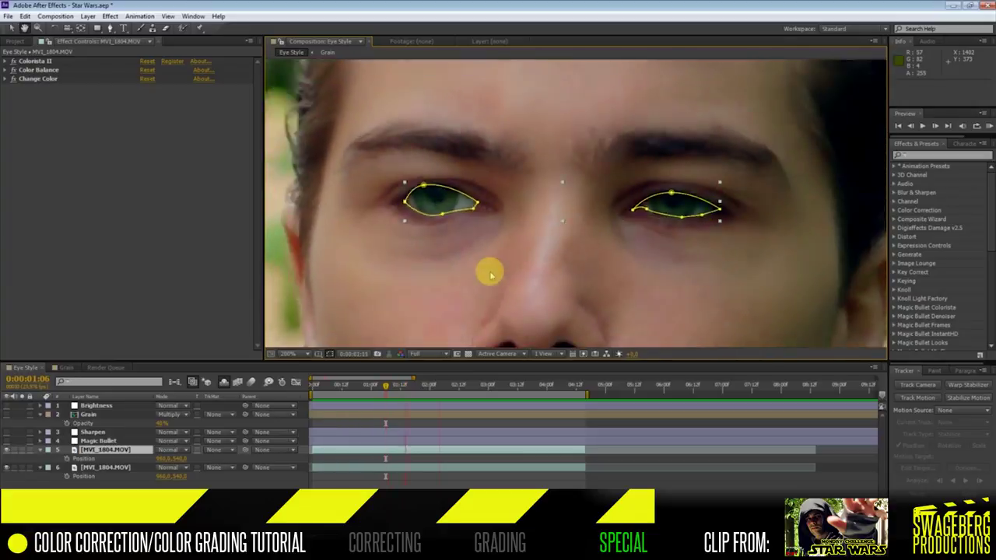
scroll(491, 273, down, 4)
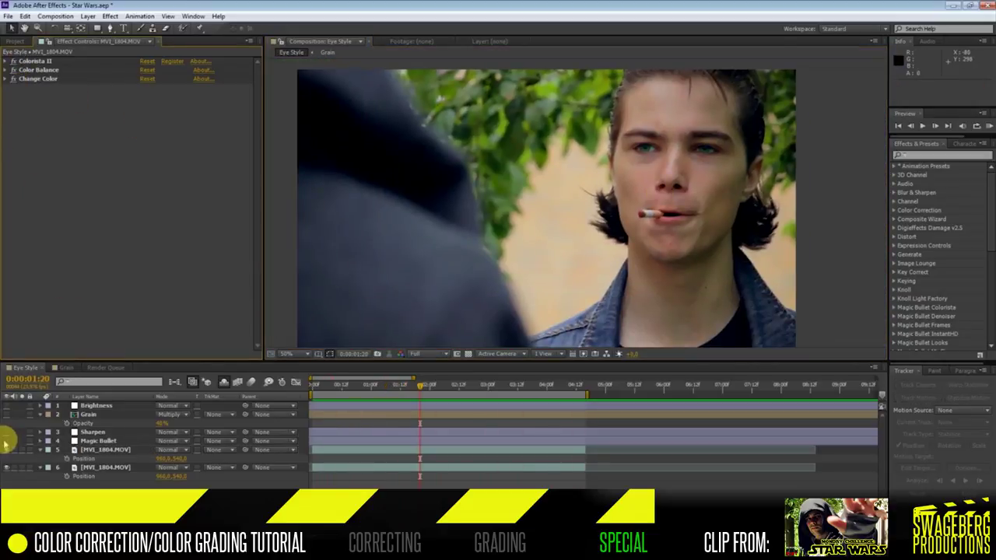
Step: Open the Magic Bullet layer's look for editing and review its Diffusion, Lift-Gamma-Gain, Ranged Saturation, Curves and Auto Shoulder tools
click(89, 438)
click(36, 86)
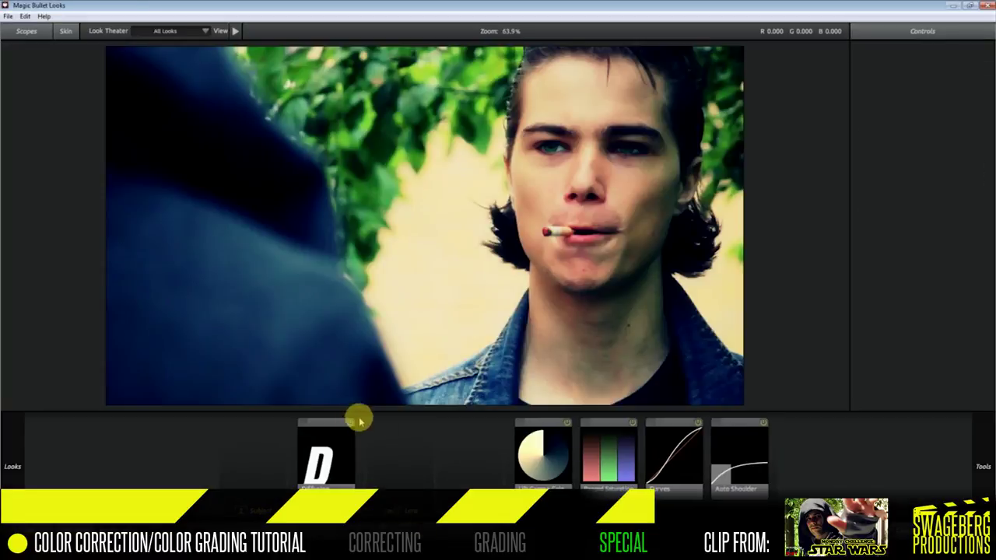
click(350, 422)
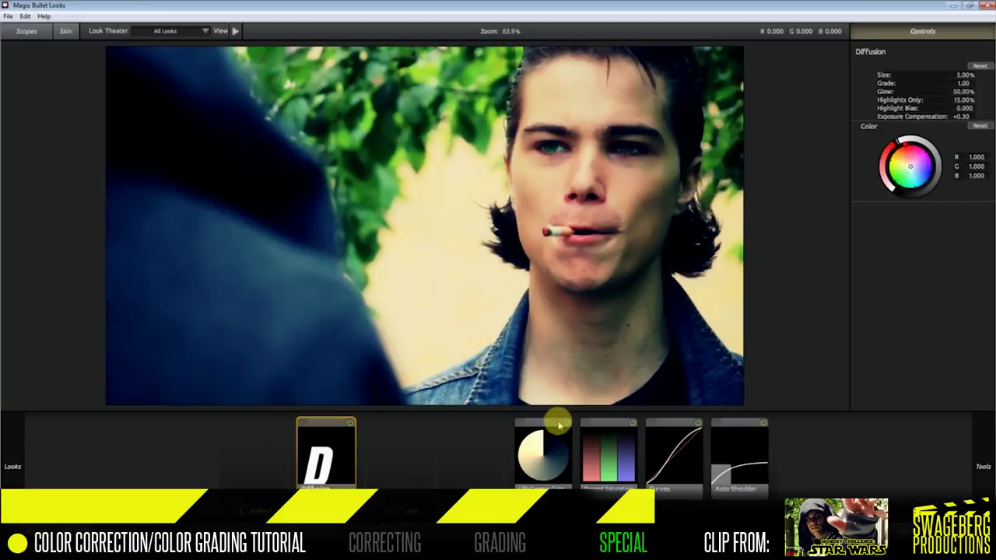
click(558, 425)
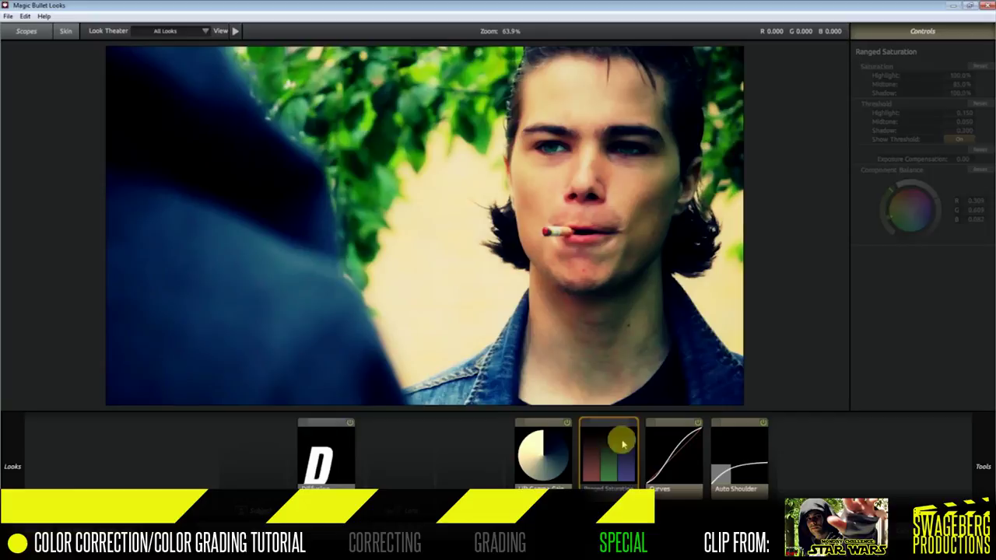
click(693, 420)
click(760, 421)
drag(962, 75, 931, 77)
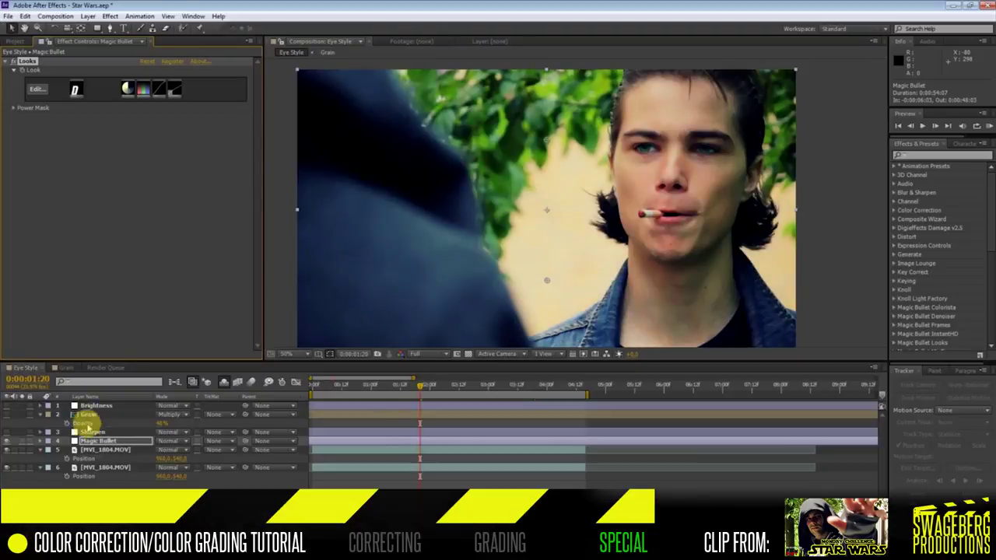
Step: Set the opacity of the Magic Bullet layer to about 60%
click(87, 441)
key(t)
click(67, 450)
mouse_move(158, 450)
mouse_down()
mouse_move(181, 450)
mouse_move(166, 451)
mouse_up()
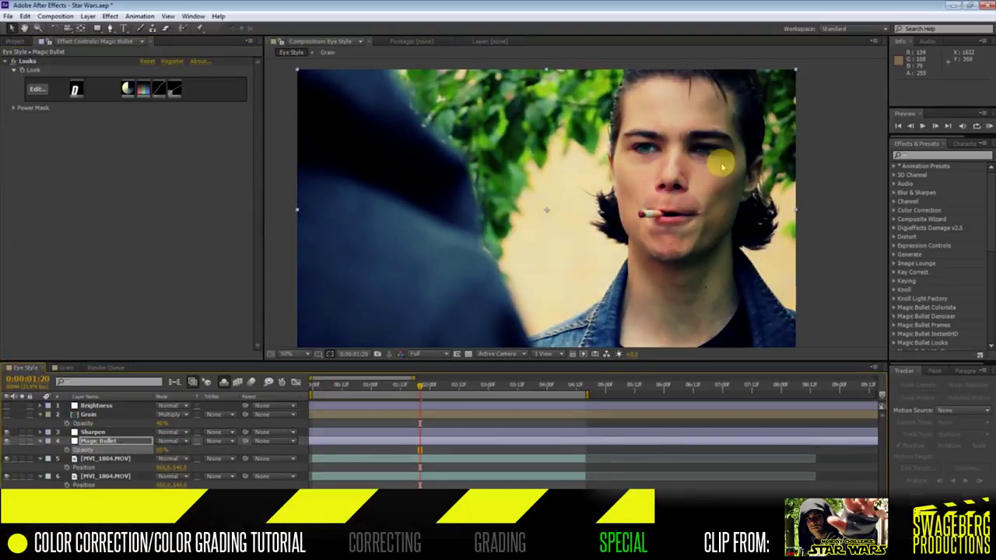
Step: Inspect the sharpened face up close, then turn on the Grain and Brightness layers and view the whole frame
scroll(722, 166, up, 2)
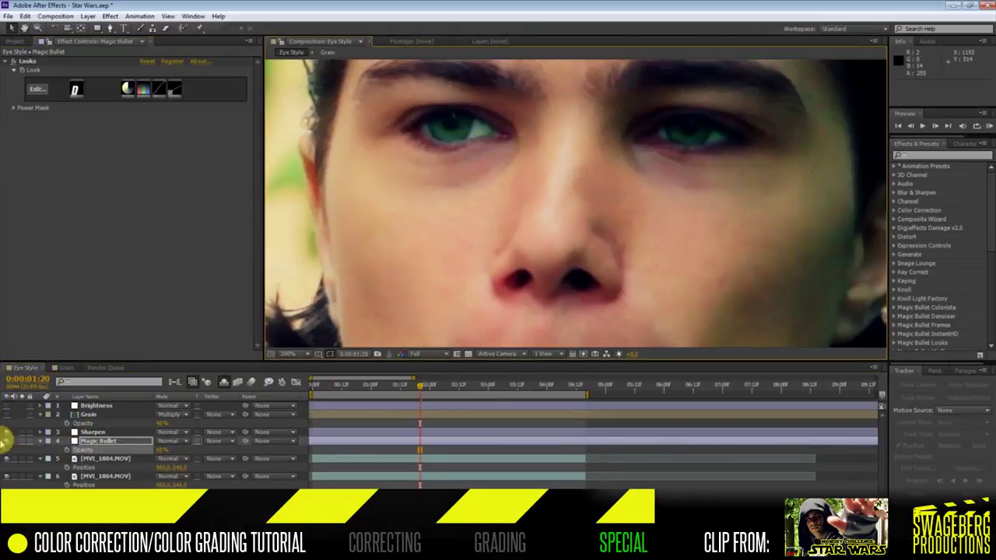
click(99, 415)
scroll(444, 228, down, 3)
click(7, 406)
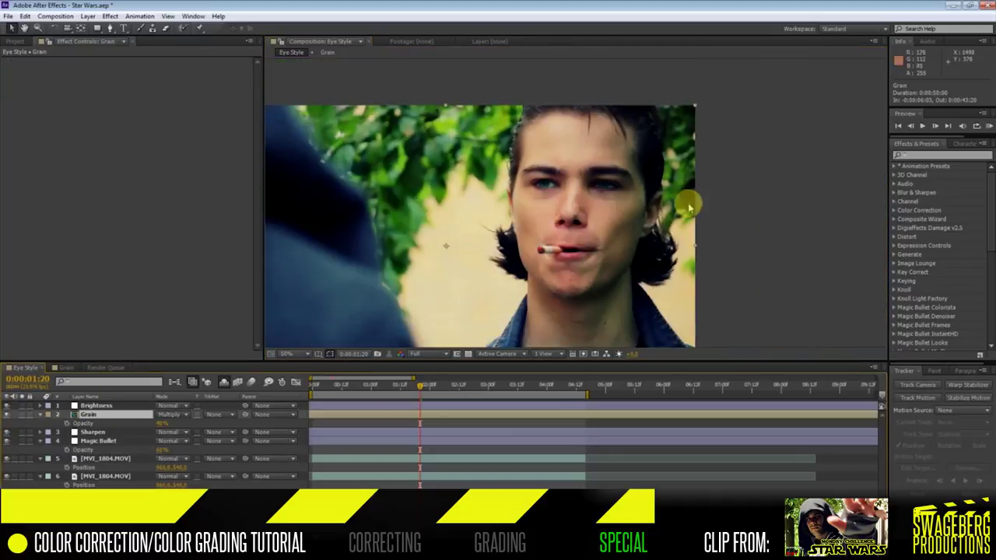
drag(689, 207, 767, 167)
click(829, 189)
click(382, 447)
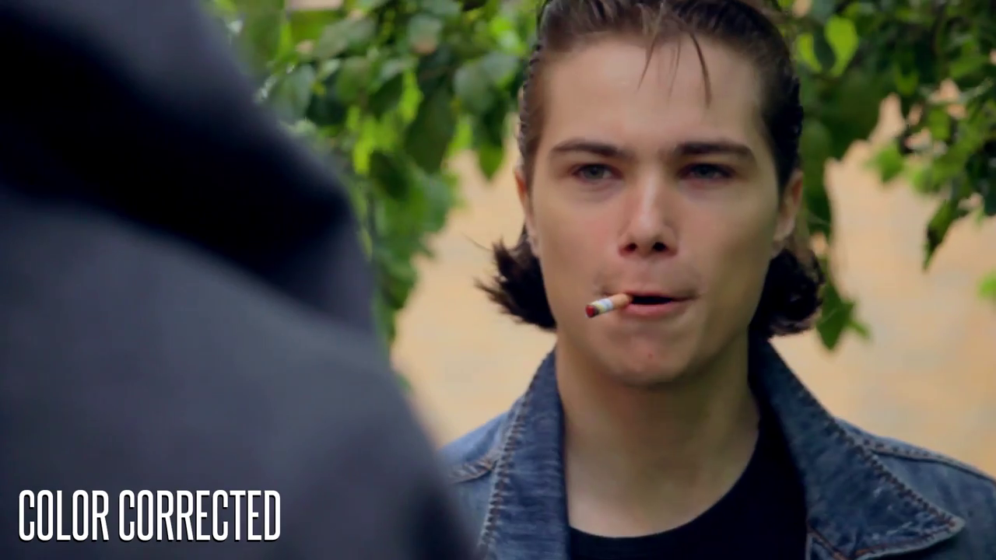